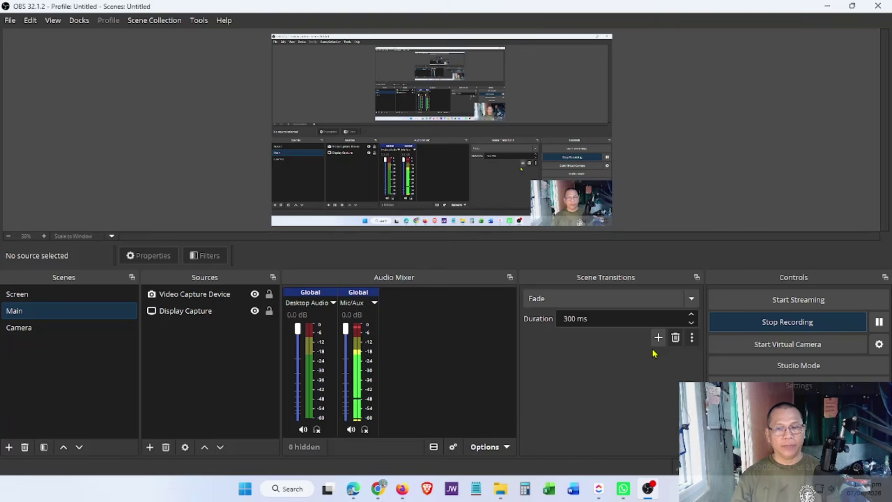
Step: Switch to WhatsApp and review the January to June 2026 Amazon reimbursement update, highlighting the net recovered amount
left_click(624, 496)
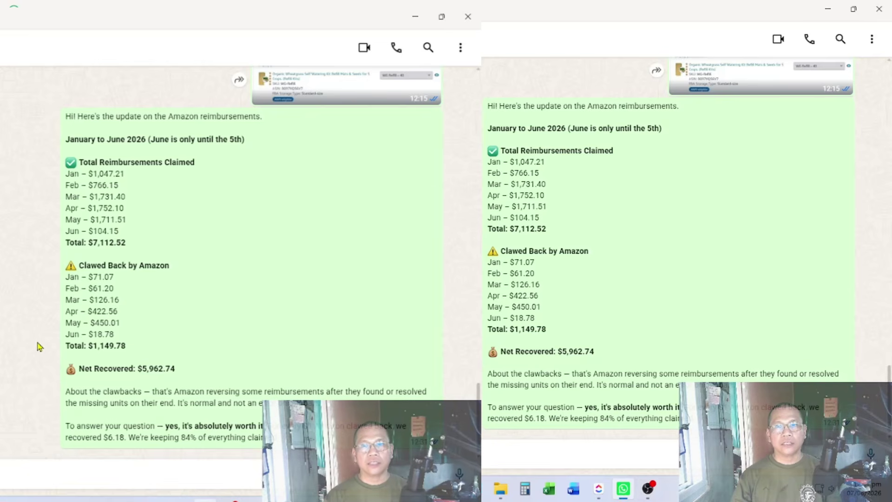
scroll(40, 346, "up", 1)
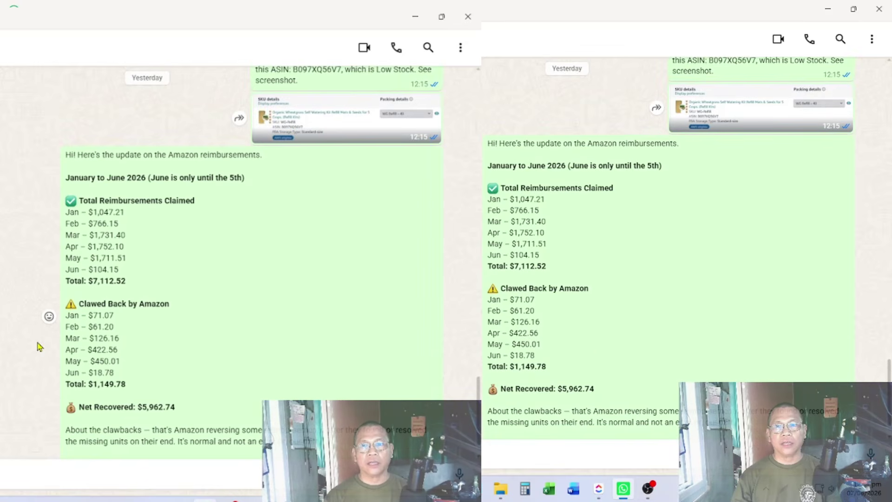
scroll(39, 346, "down", 1)
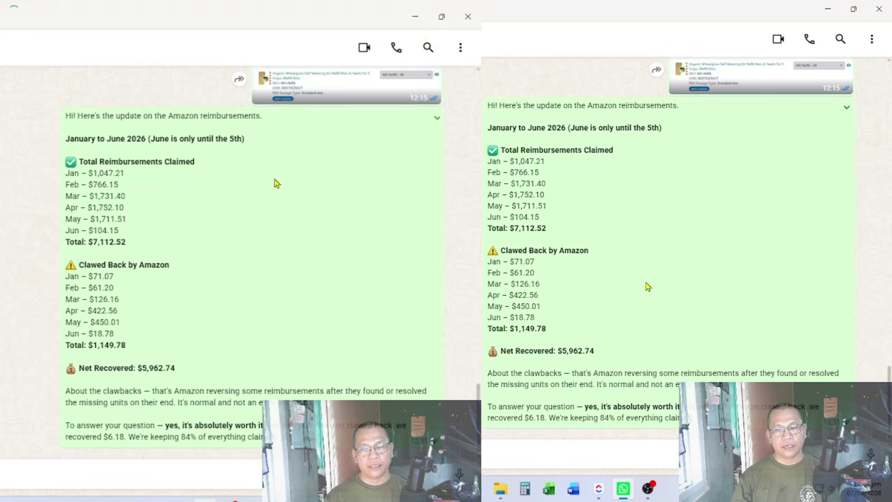
key("alt+Tab")
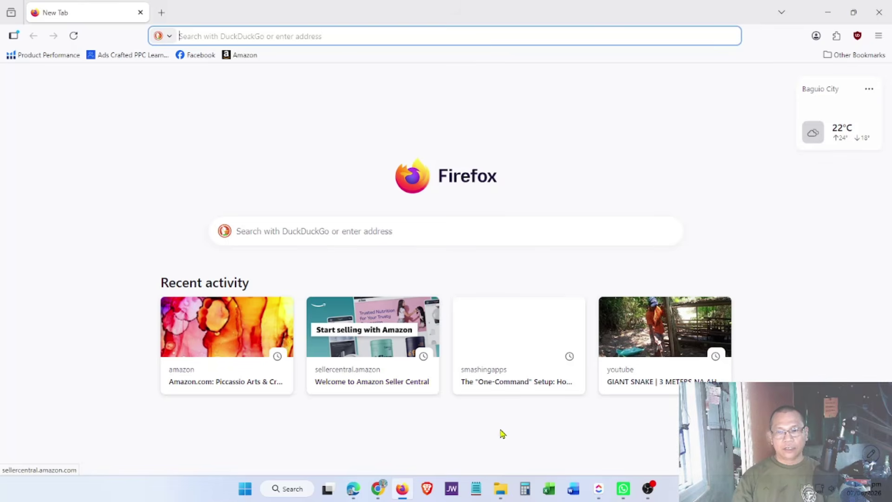
left_click(625, 488)
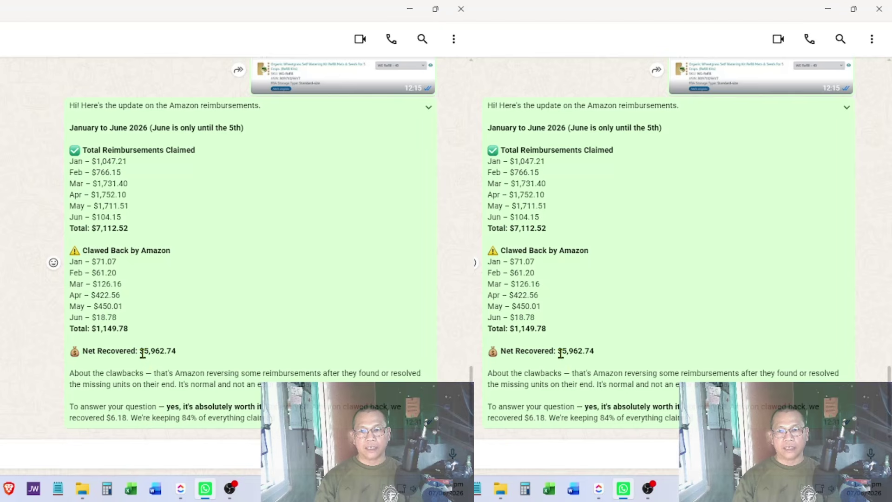
left_click_drag(558, 354, 596, 356)
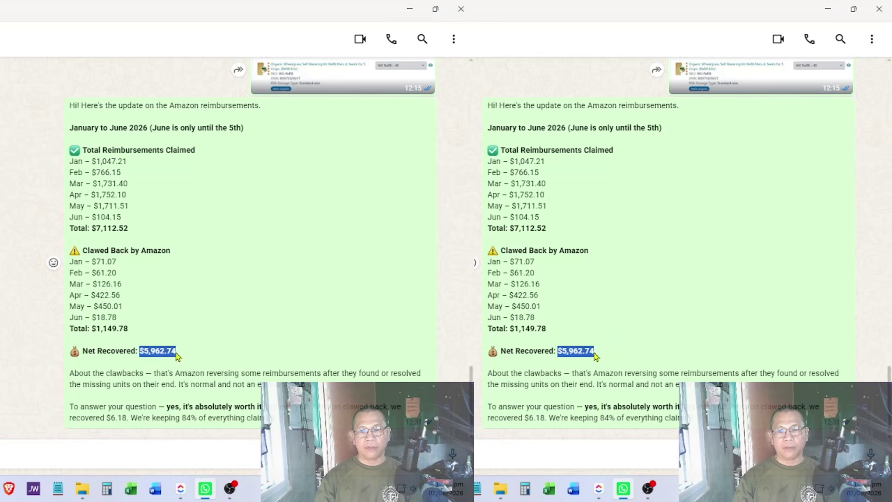
left_click(577, 363)
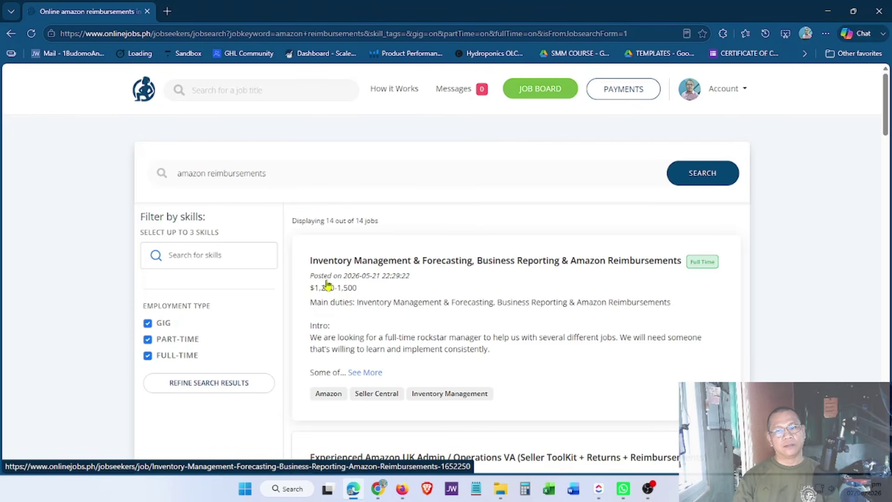
Step: Examine the OnlineJobs.ph listings for "amazon reimbursements", comparing job titles, posting dates and offered pay
scroll(350, 298, "down", 3)
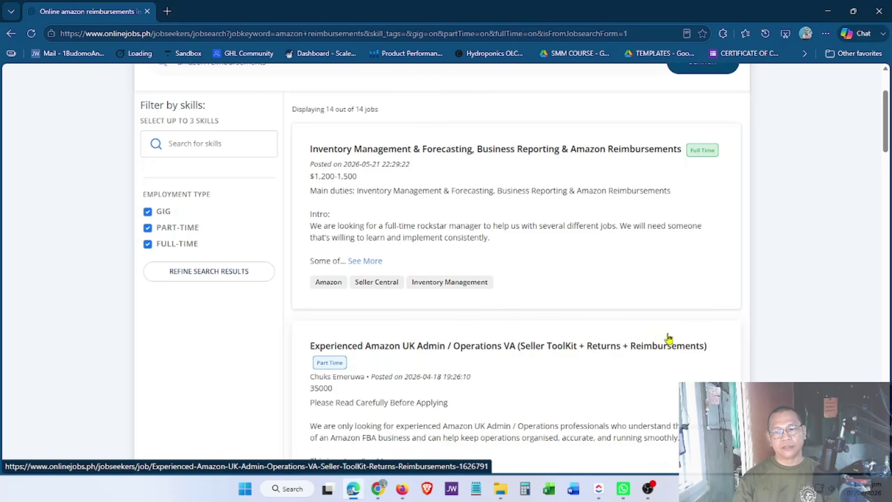
scroll(394, 371, "down", 1)
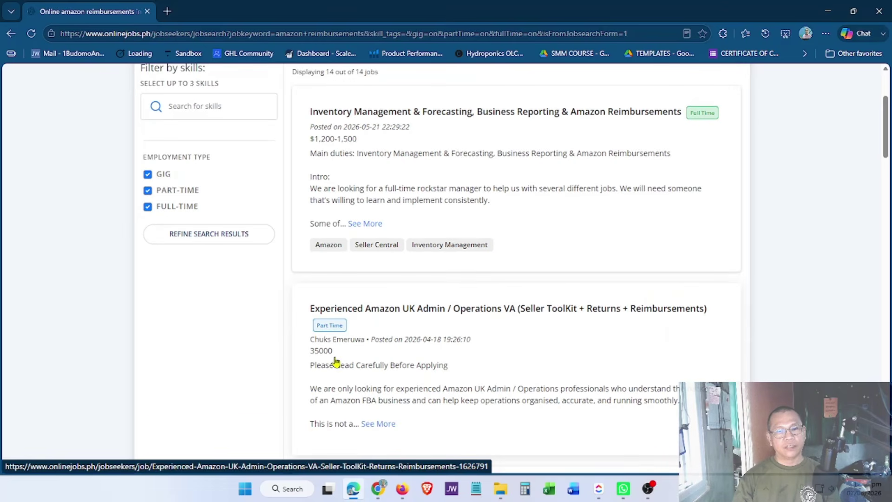
scroll(335, 360, "down", 12)
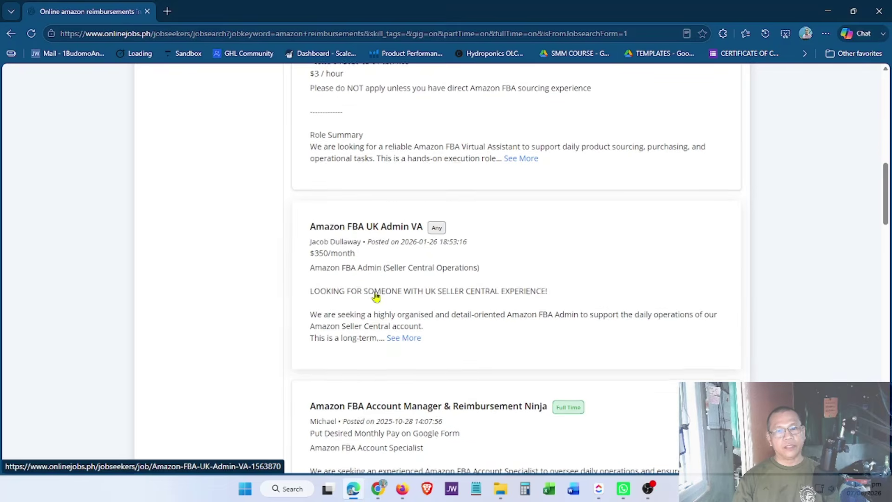
scroll(394, 295, "down", 3)
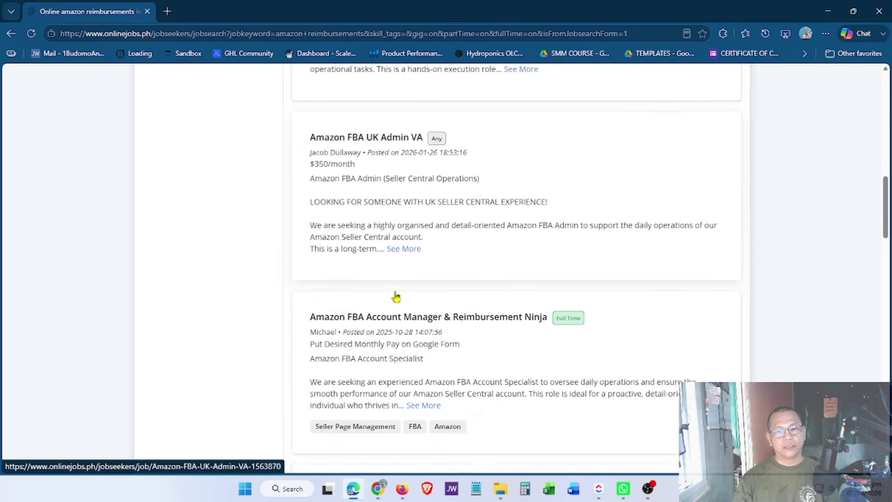
scroll(414, 339, "down", 2)
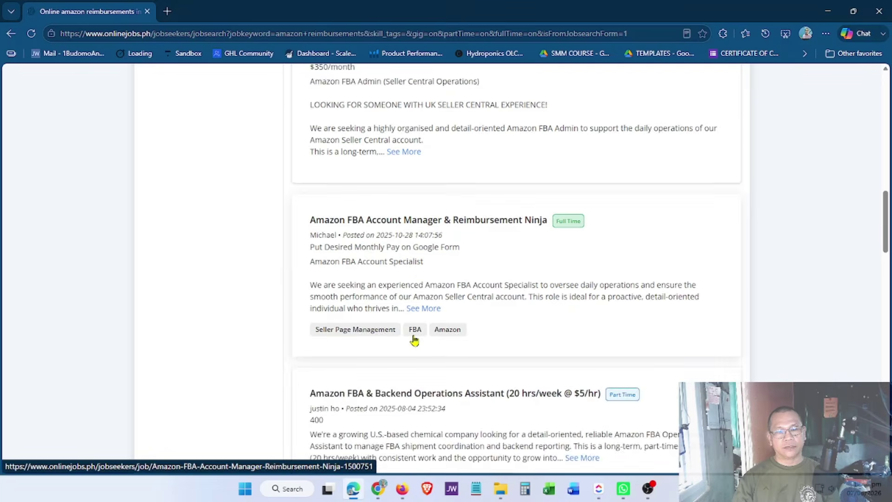
scroll(414, 339, "up", 3)
scroll(414, 339, "up", 15)
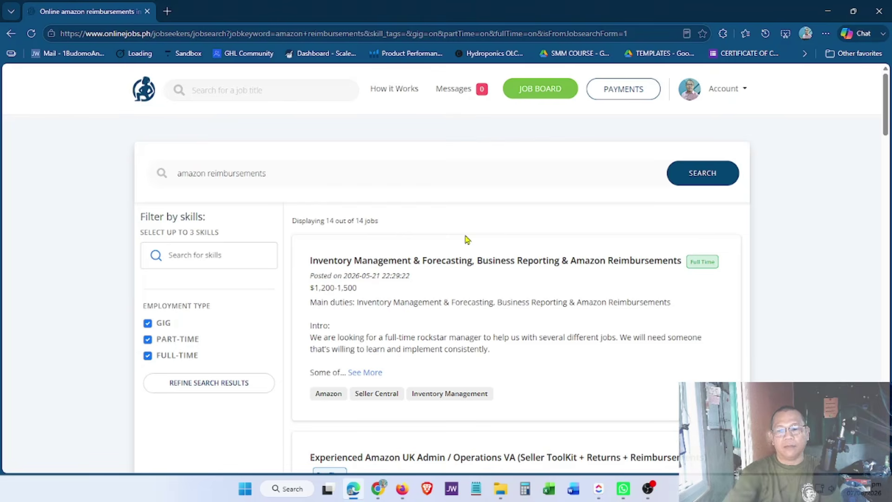
left_click(648, 489)
left_click(648, 492)
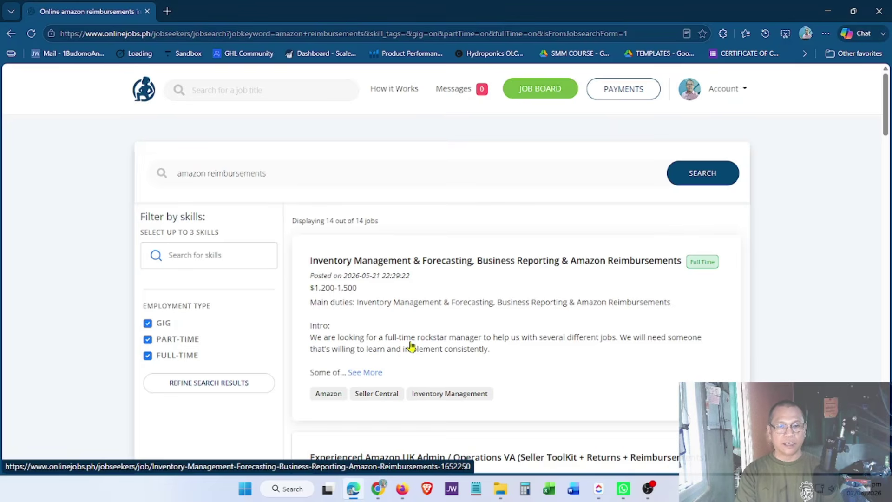
Step: Switch to Firefox, open Amazon Seller Central from the saved bookmark and go to its Shipments page
left_click(402, 489)
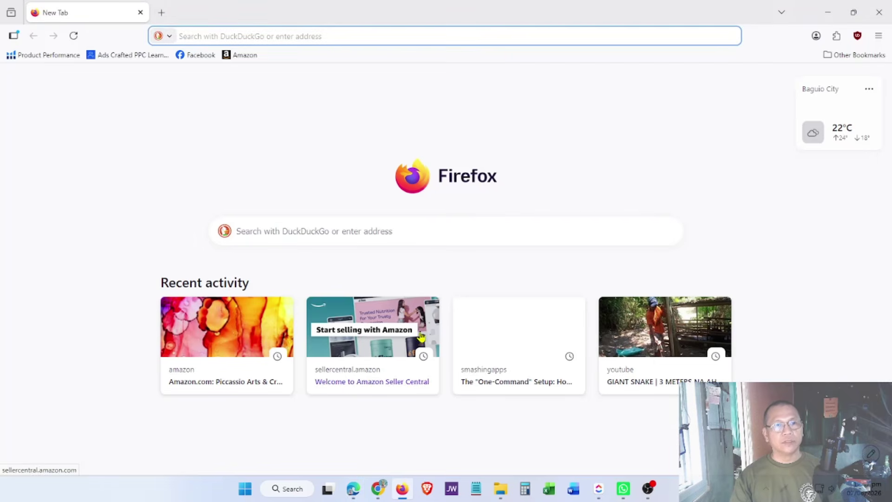
left_click(242, 55)
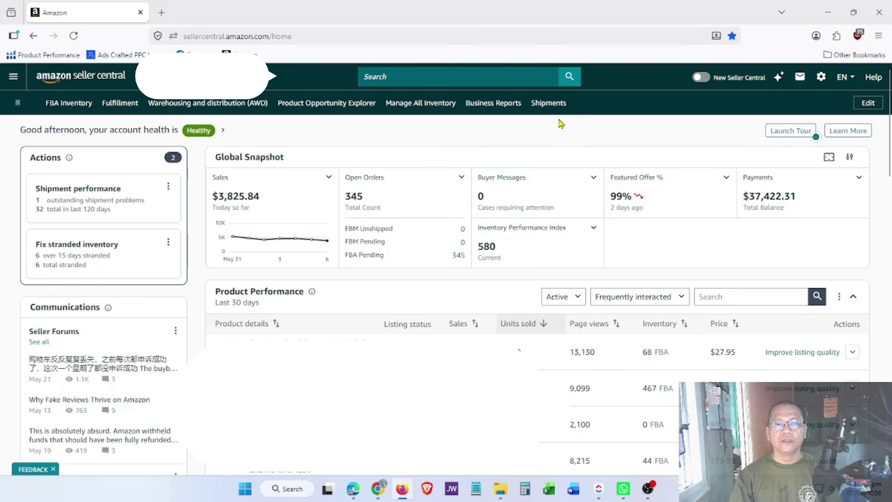
left_click(549, 104)
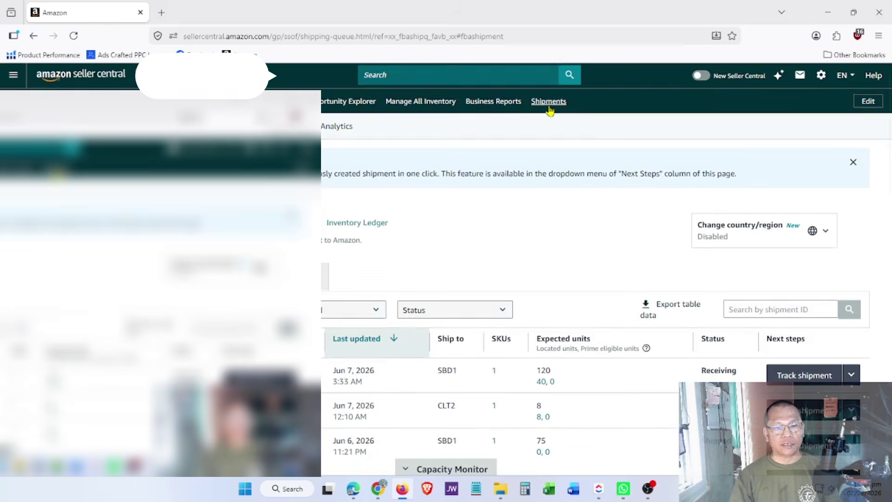
Step: Look over the shipping queue and filter it to show only shipments with the Closed status
scroll(549, 109, "down", 3)
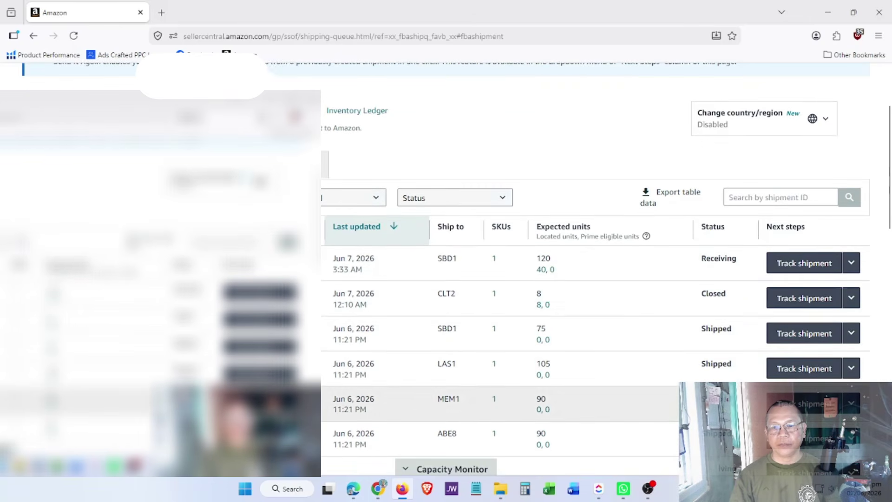
scroll(721, 340, "down", 5)
scroll(720, 395, "down", 3)
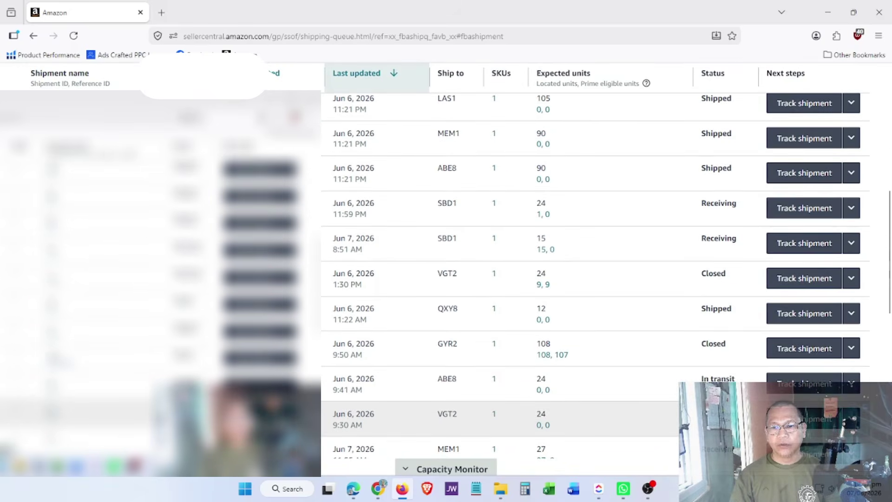
scroll(720, 413, "down", 3)
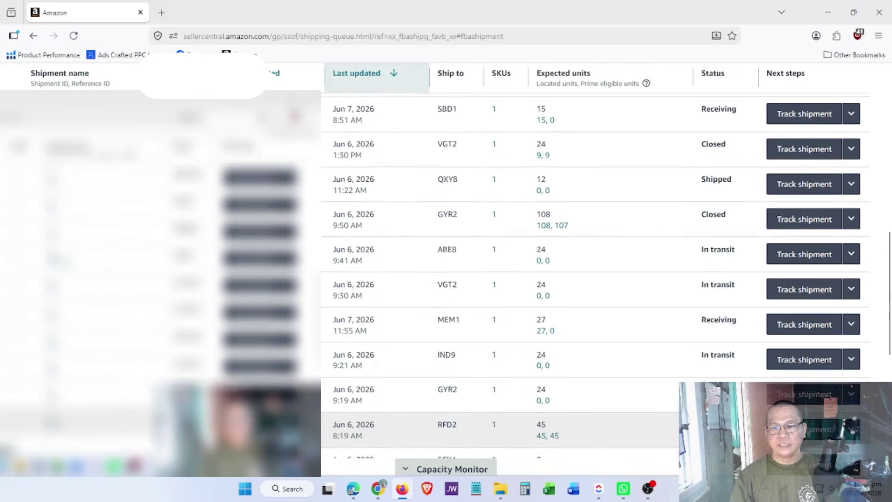
scroll(720, 418, "up", 7)
scroll(725, 310, "up", 2)
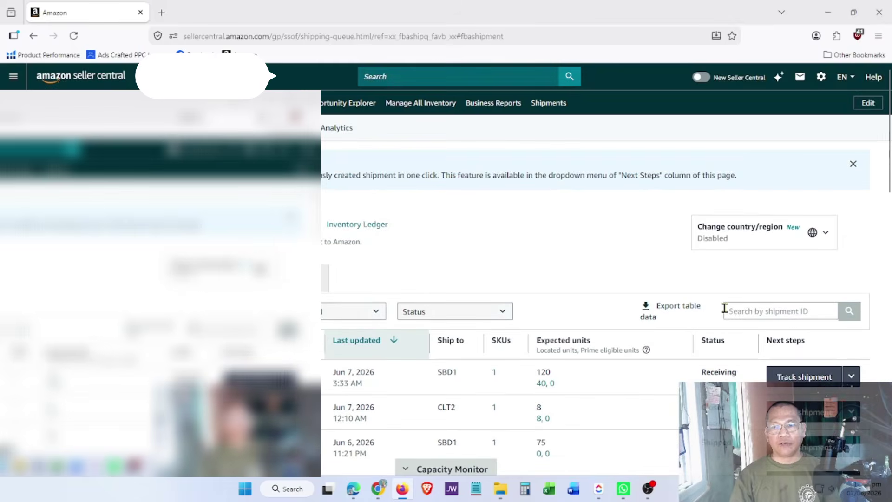
scroll(725, 312, "down", 3)
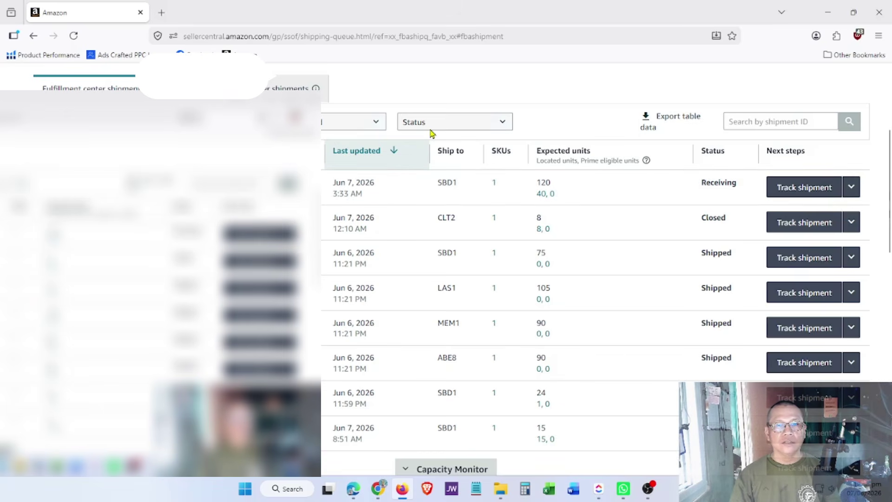
left_click(507, 126)
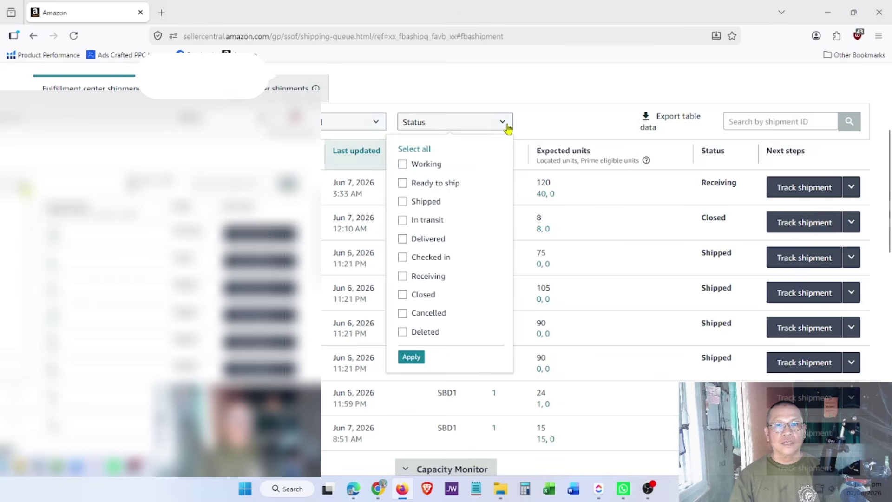
left_click(430, 296)
left_click(411, 358)
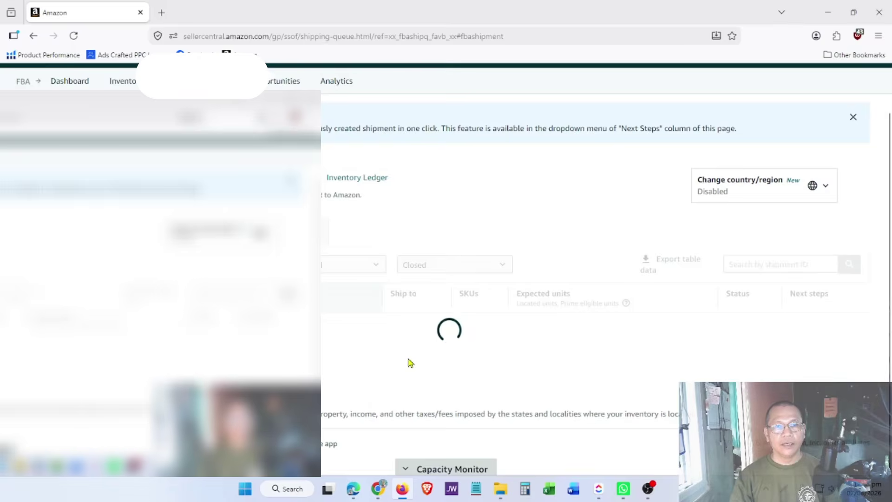
Step: Sort the closed shipments by creation date, newest first
scroll(419, 355, "down", 3)
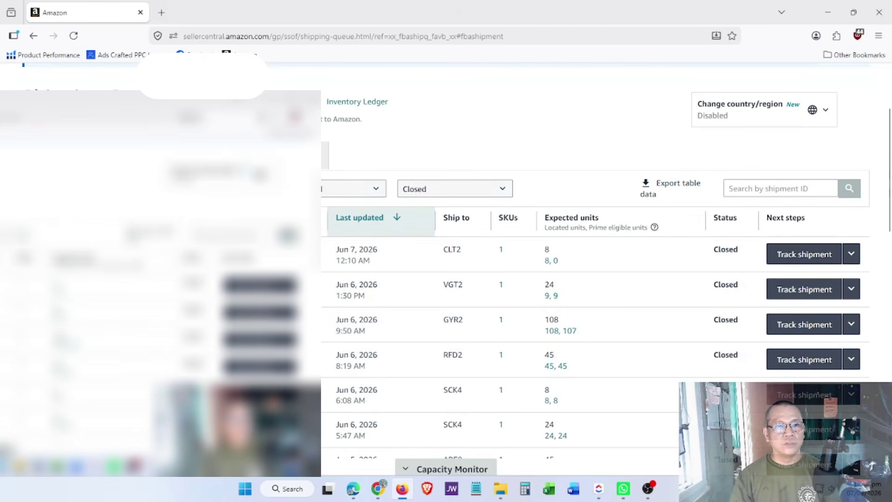
left_click(360, 217)
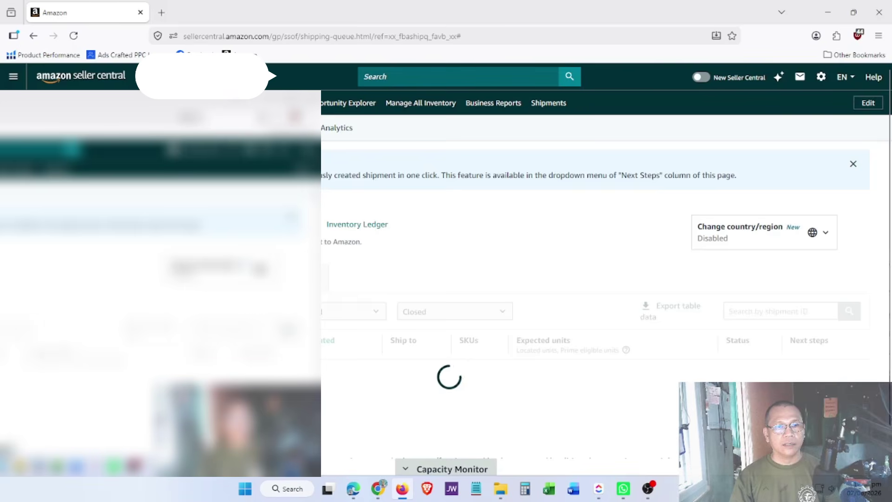
scroll(446, 325, "down", 3)
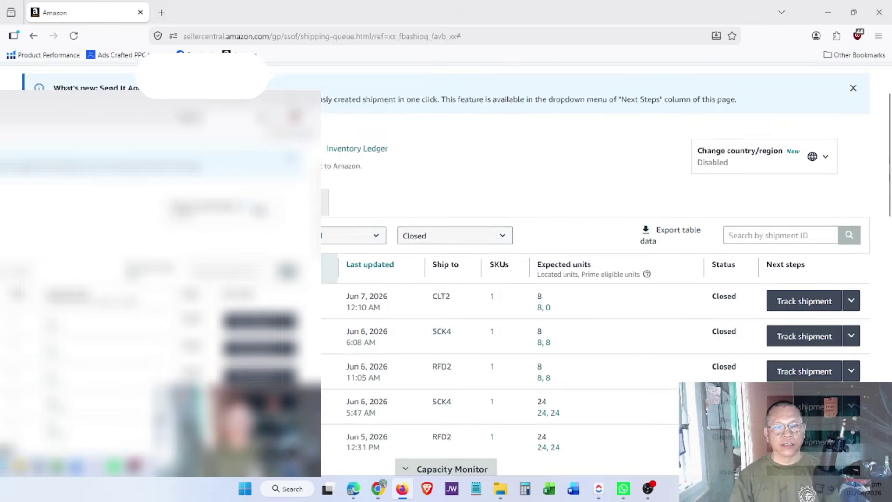
scroll(446, 325, "down", 3)
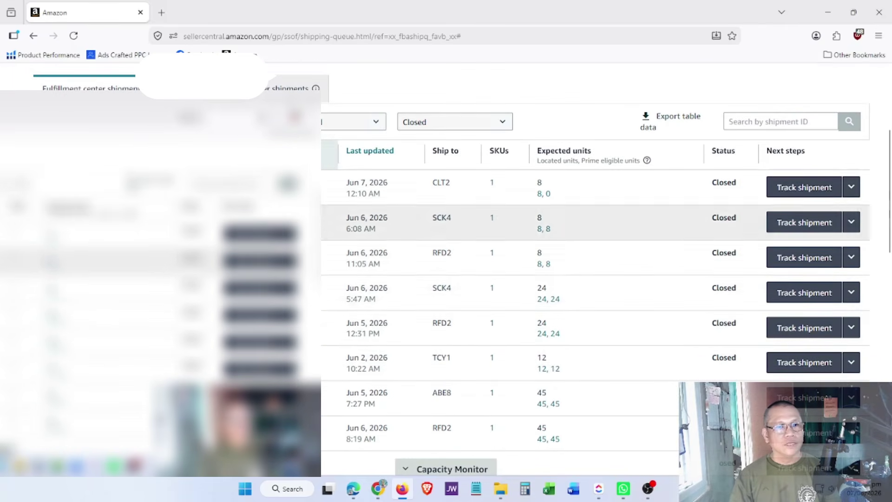
Step: Compare expected and located units in the closed shipments, and open the tracking details of the VGT2 shipment with 24 expected units
scroll(445, 241, "up", 3)
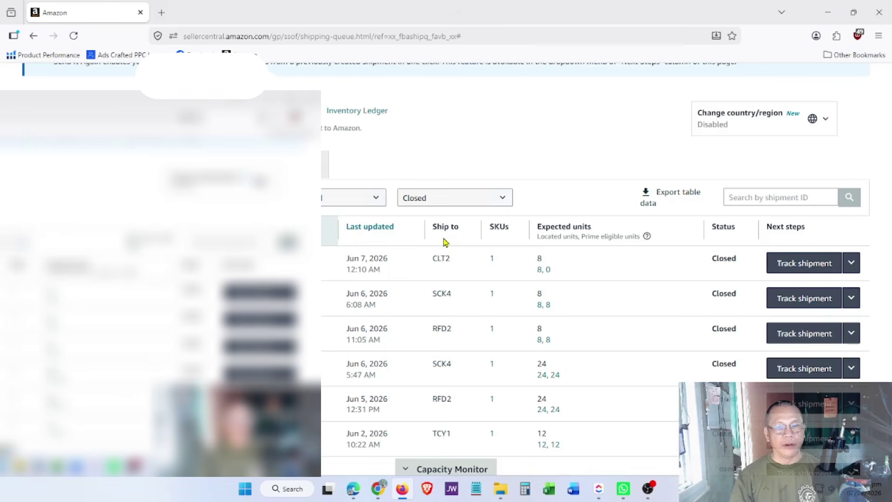
scroll(444, 241, "down", 1)
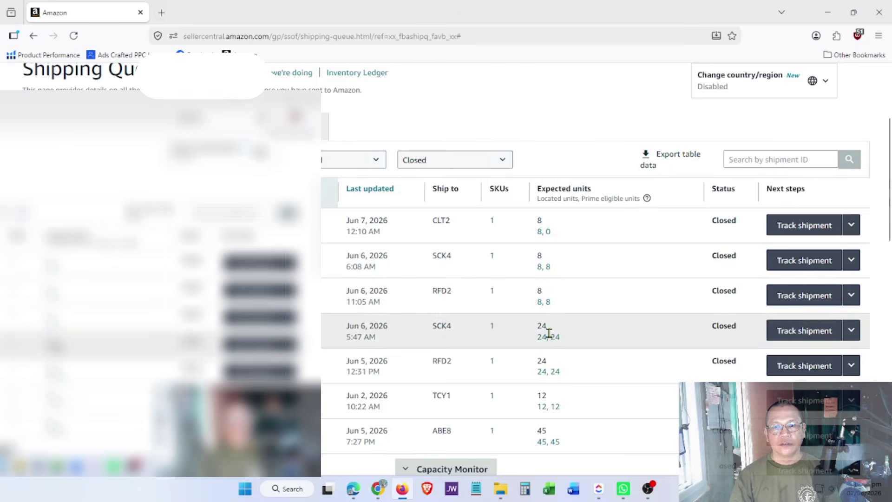
scroll(562, 379, "down", 2)
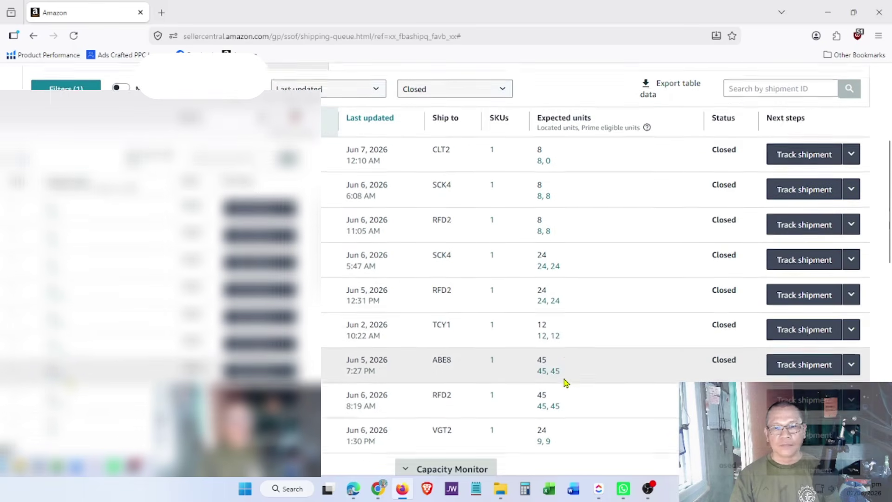
scroll(566, 382, "down", 2)
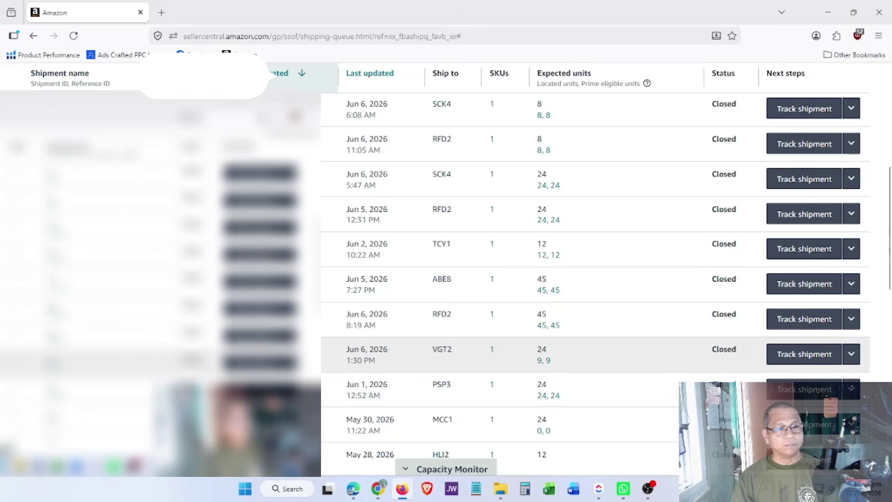
left_click(804, 353)
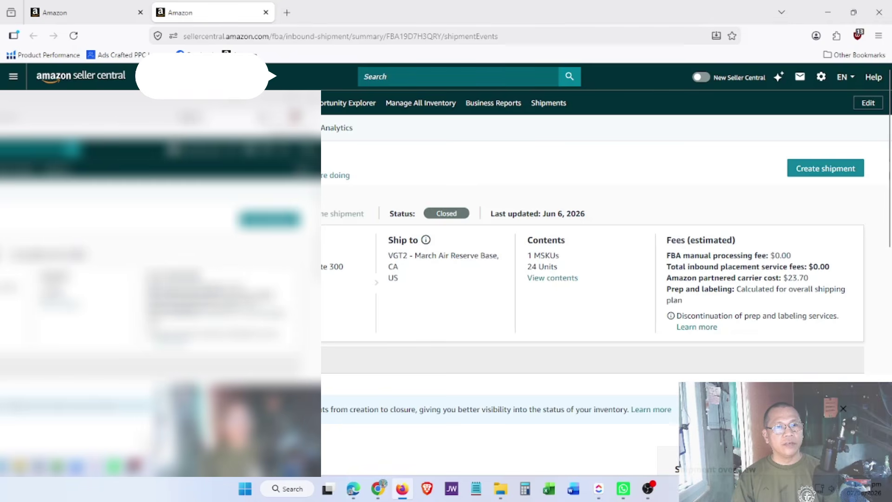
scroll(593, 270, "down", 4)
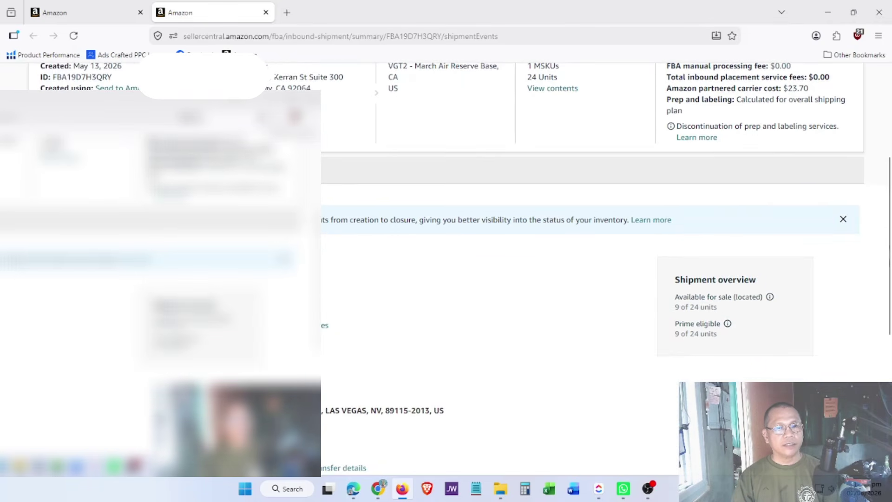
scroll(238, 351, "down", 2)
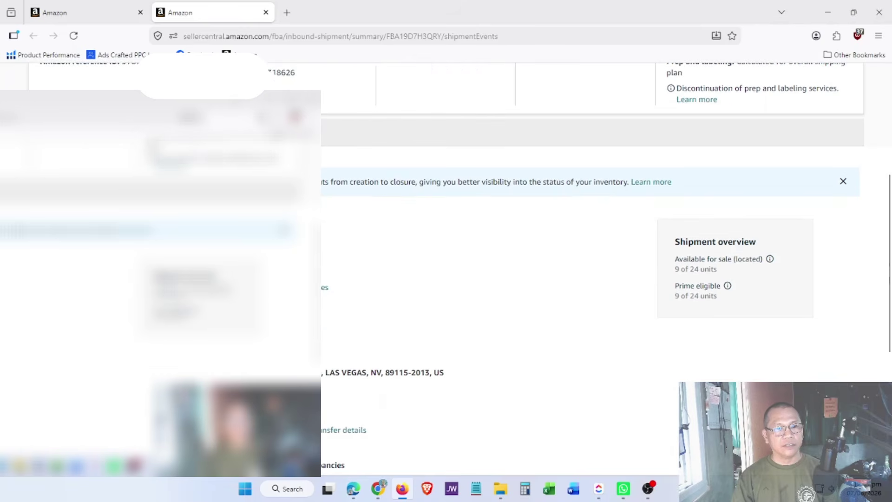
Step: Review the shipment's event timeline, expanding the fulfillment center transfer details and highlighting the closed-with-discrepancies entry
scroll(237, 352, "down", 1)
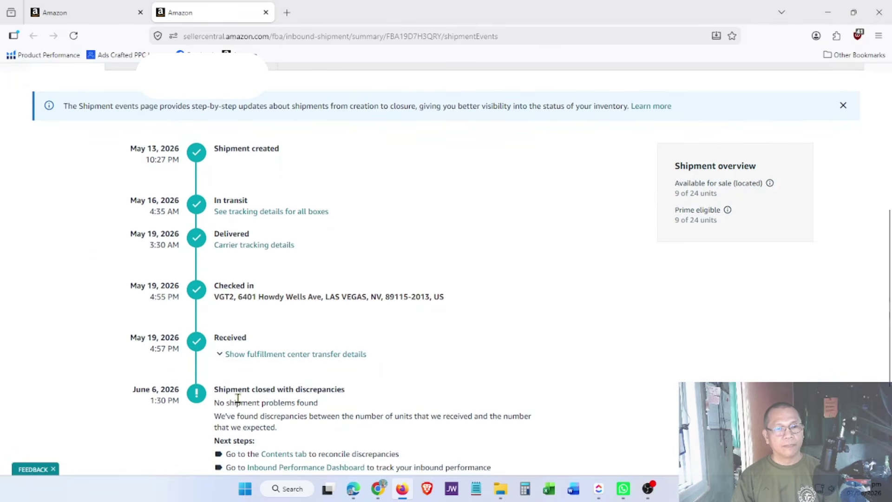
left_click(228, 355)
scroll(228, 359, "down", 4)
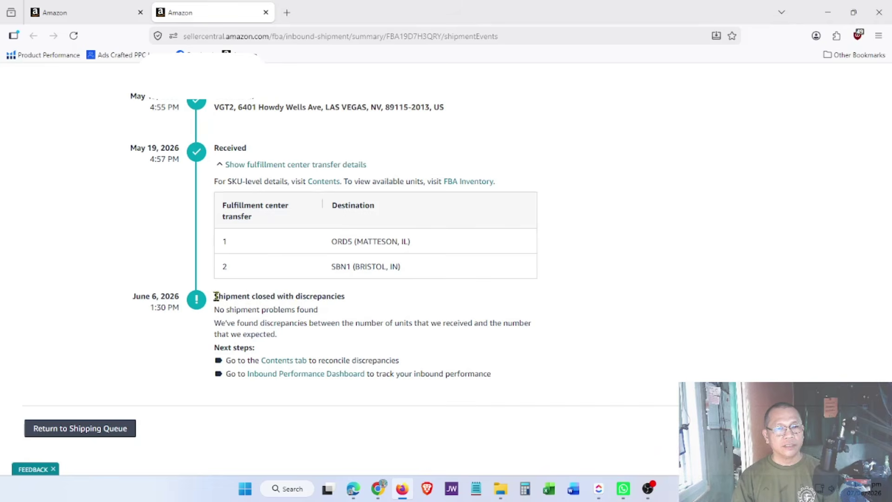
left_click_drag(215, 296, 346, 296)
left_click(359, 302)
scroll(359, 301, "up", 1)
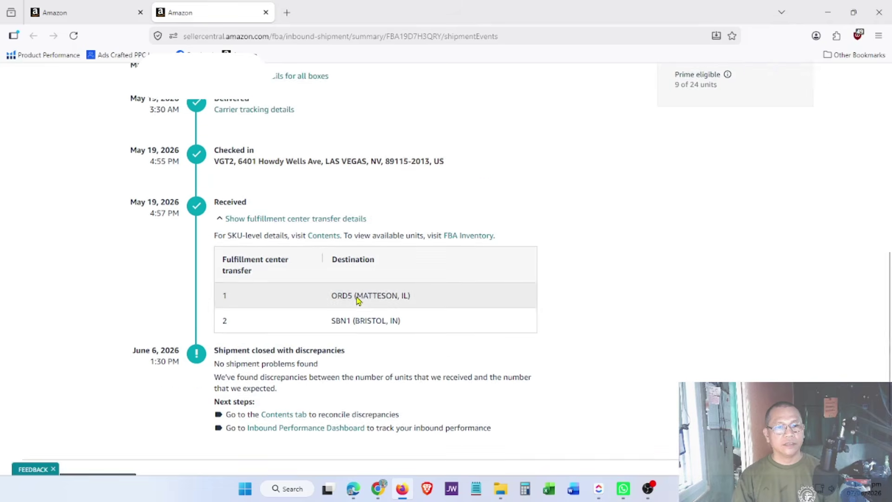
scroll(359, 301, "up", 5)
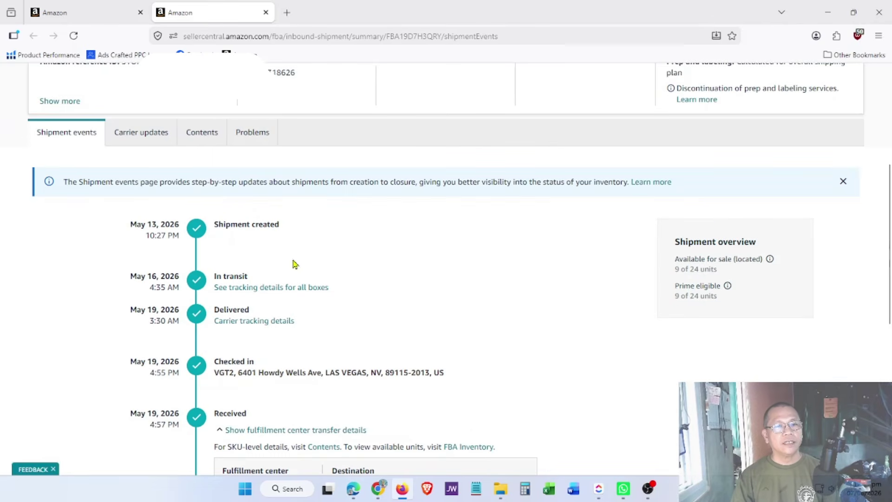
Step: Open the contents of the shipment and examine the expected and located units and the discrepancy of its item
scroll(293, 260, "up", 2)
left_click(203, 208)
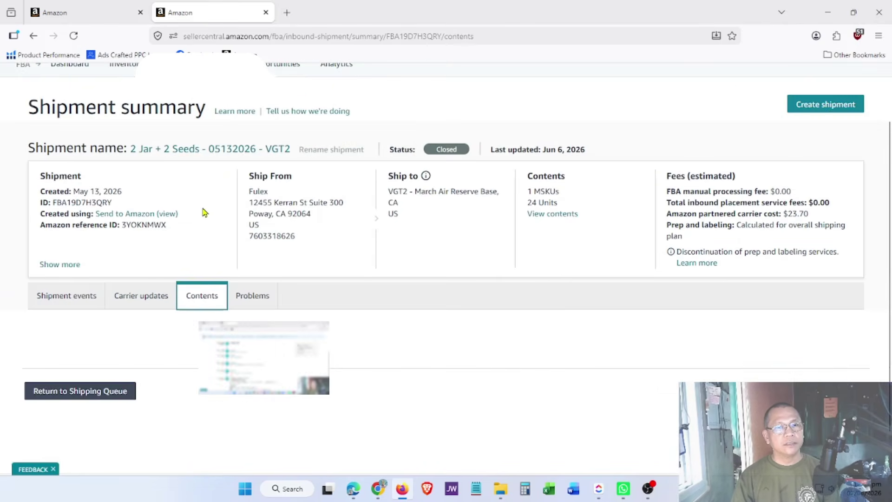
scroll(675, 364, "down", 3)
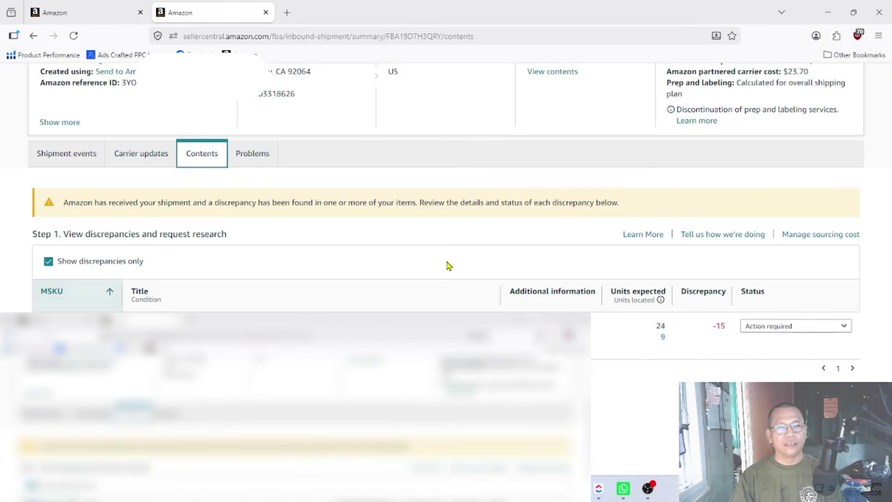
scroll(448, 264, "down", 2)
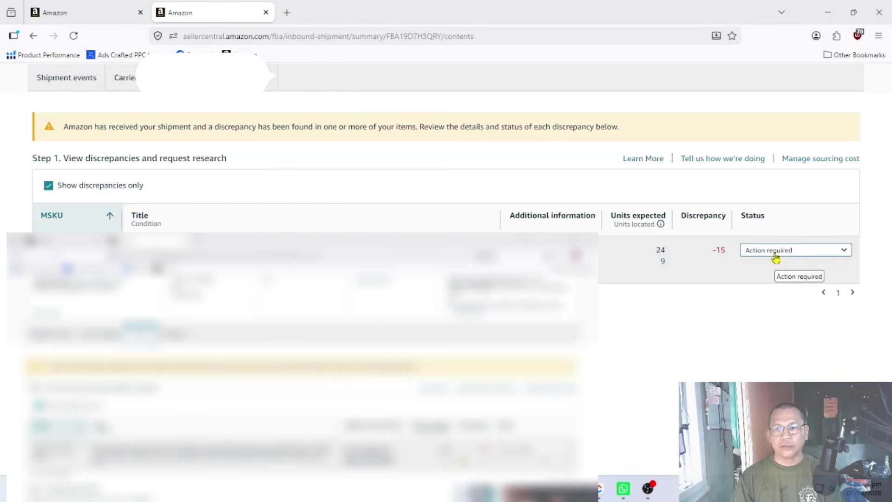
Step: Set the status of the item with the discrepancy to Research missing units and look over the rest of the shipment contents
left_click(774, 251)
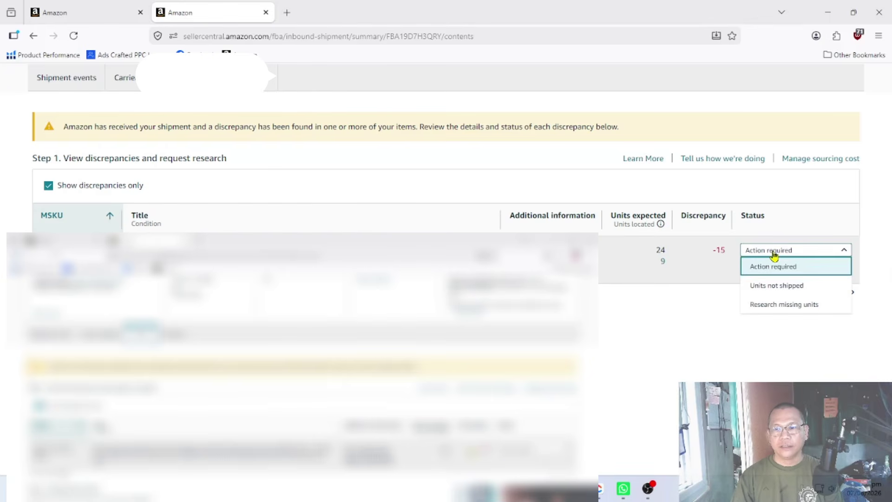
left_click(773, 314)
scroll(772, 314, "down", 4)
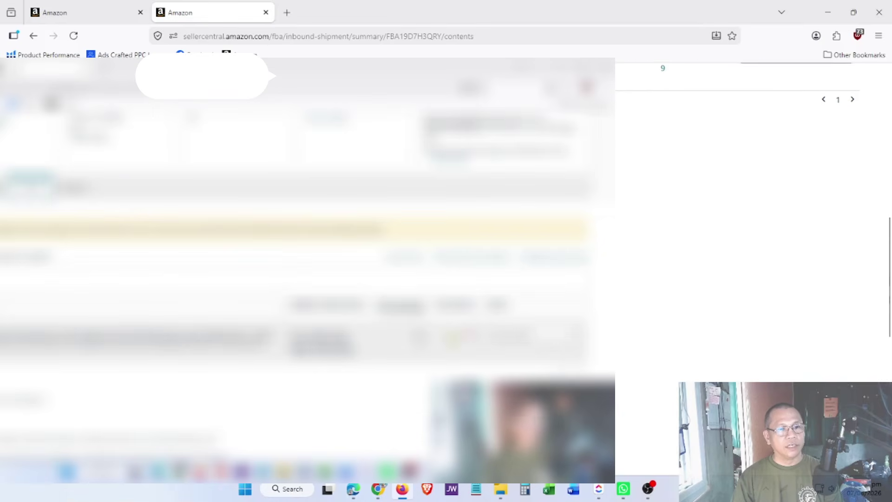
scroll(753, 210, "down", 2)
scroll(753, 209, "up", 1)
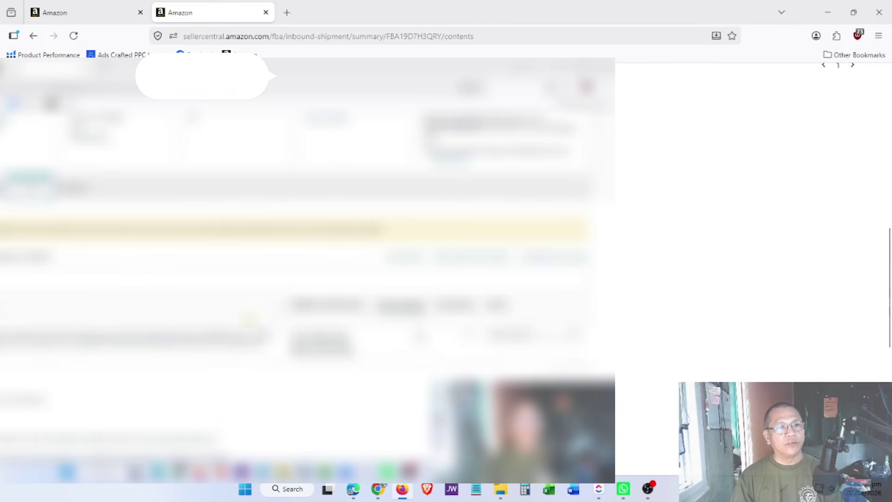
scroll(753, 210, "down", 3)
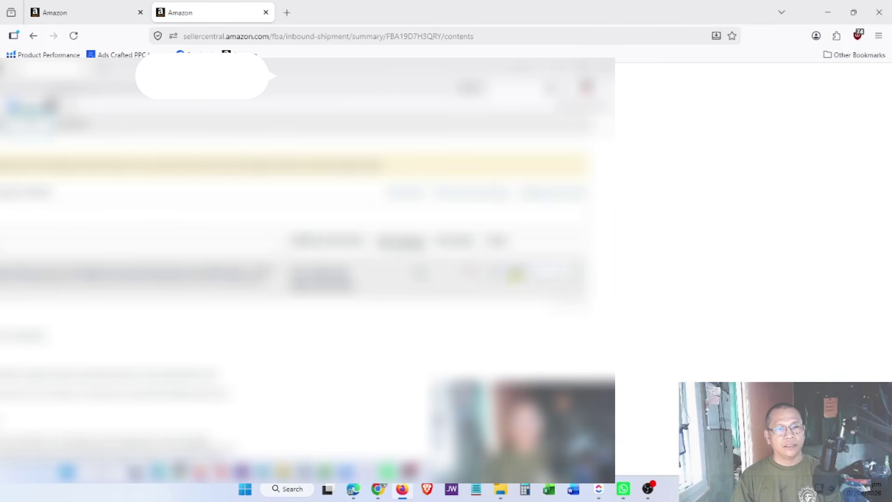
left_click(517, 276)
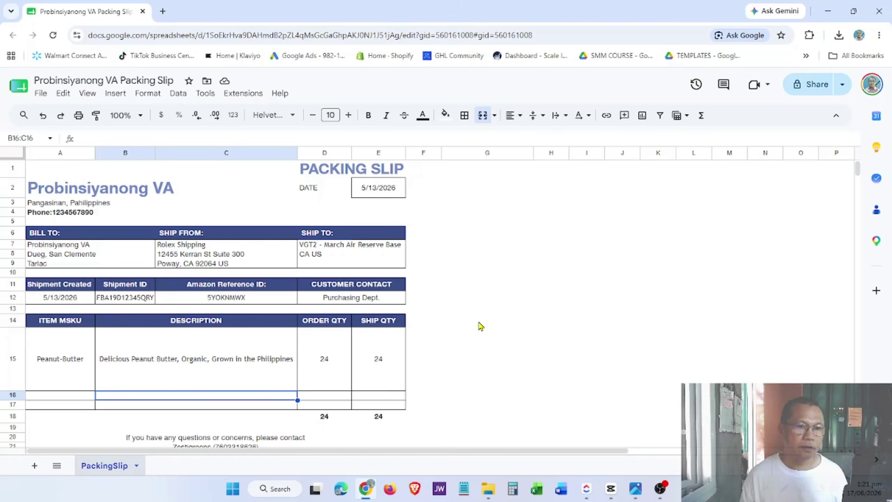
Step: Look over the packing slip spreadsheet, examining the business name and address lines in its header
left_click(212, 444)
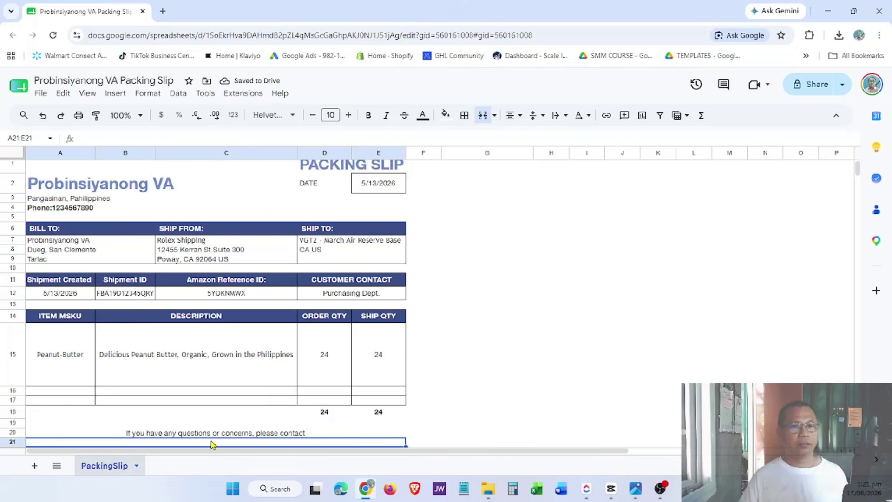
scroll(212, 443, "up", 1)
left_click(114, 190)
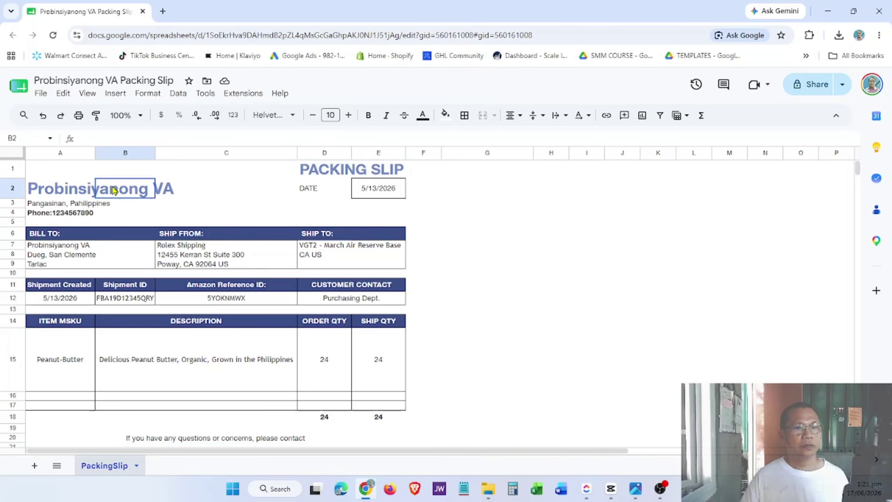
left_click(88, 195)
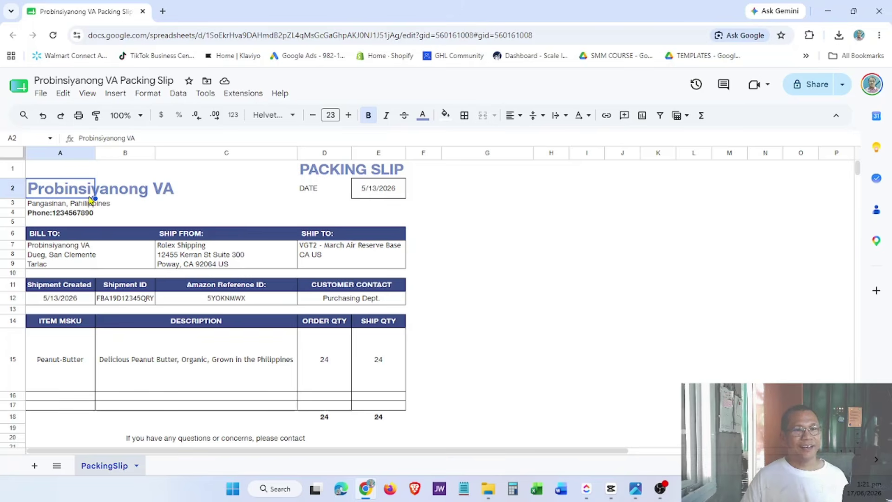
key("Up")
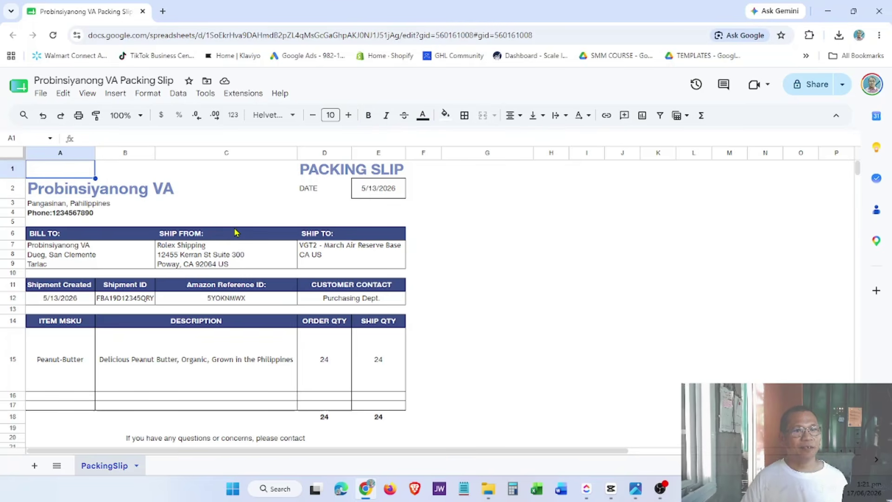
key("Down")
key("Down")
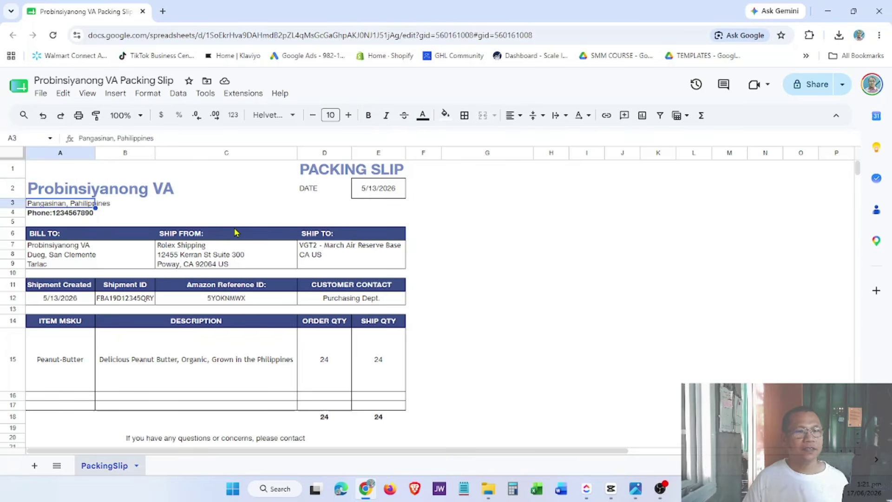
key("Up")
key("Up")
key("Down")
key("Down")
key("Up")
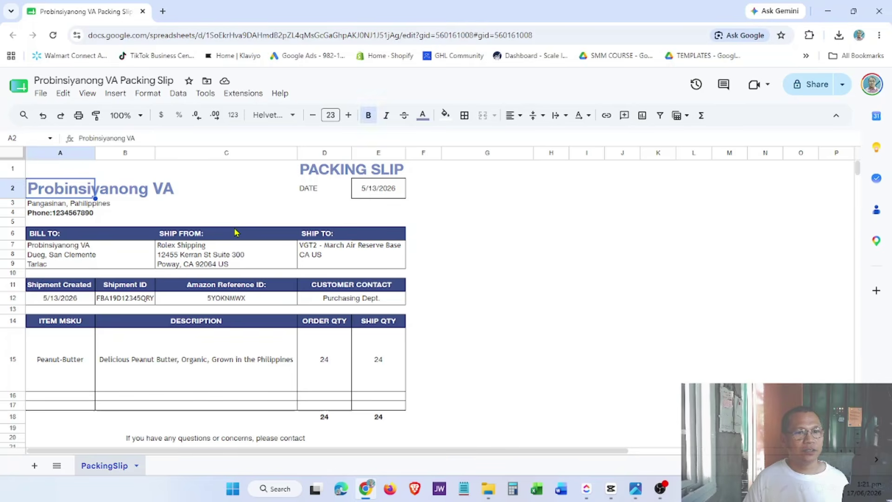
key("Up")
key("Down")
key("Right")
key("Left")
key("Up")
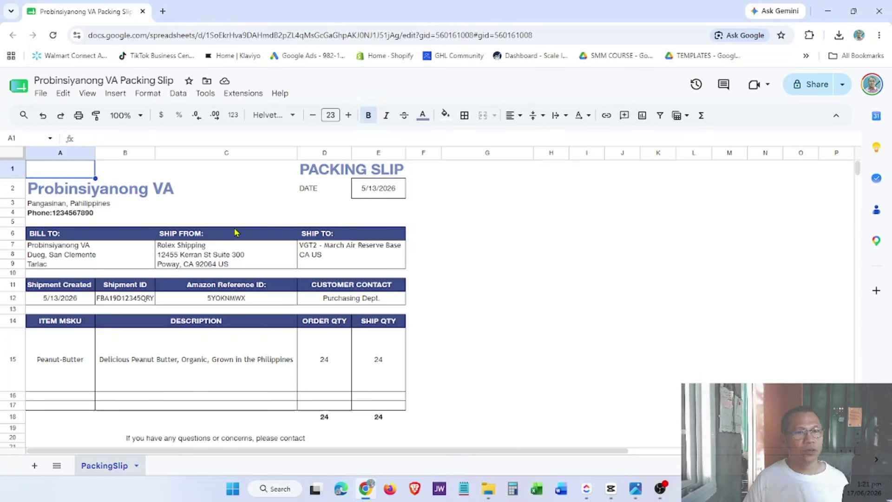
key("Down")
key("Up")
key("Down")
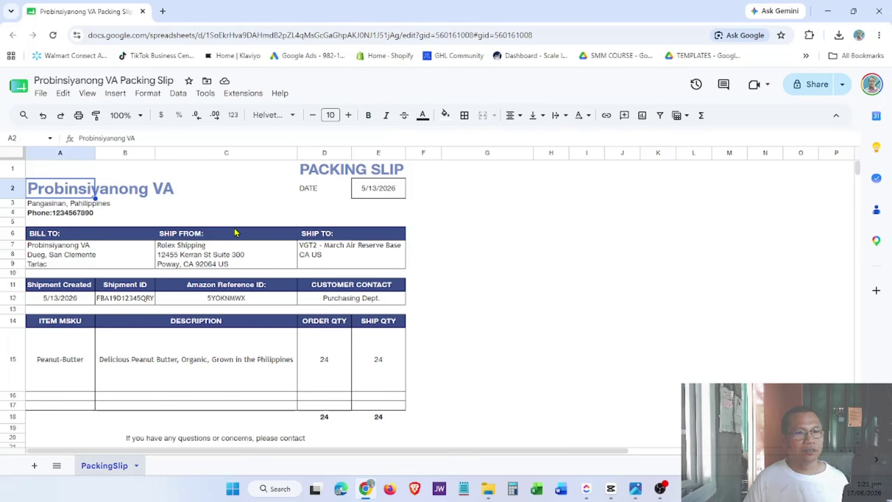
Step: Go through the Bill To, Ship From and Ship To section of the packing slip
key("Down")
key("Down")
key("Down")
key("Down")
key("Down")
key("Down")
key("Down")
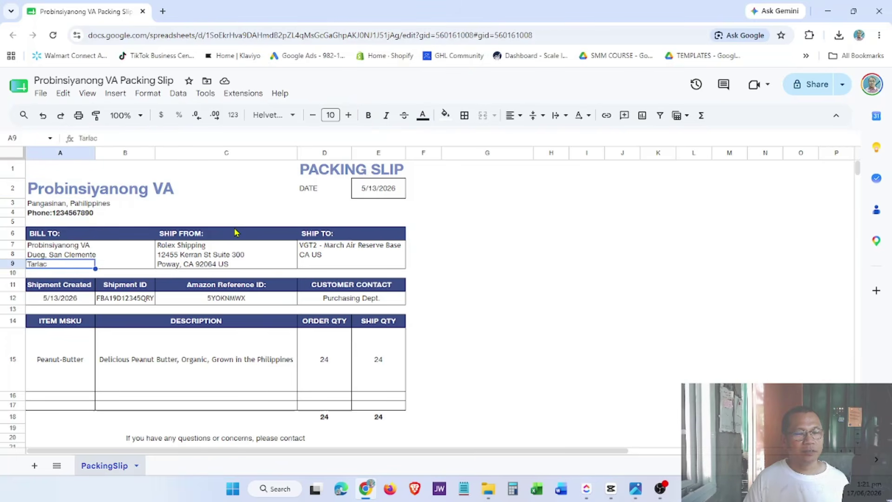
key("Right")
key("Right")
key("Right")
Step: Go through the packing slip's shipment row, from the creation date to the Amazon reference ID
key("Down")
key("Down")
key("Down")
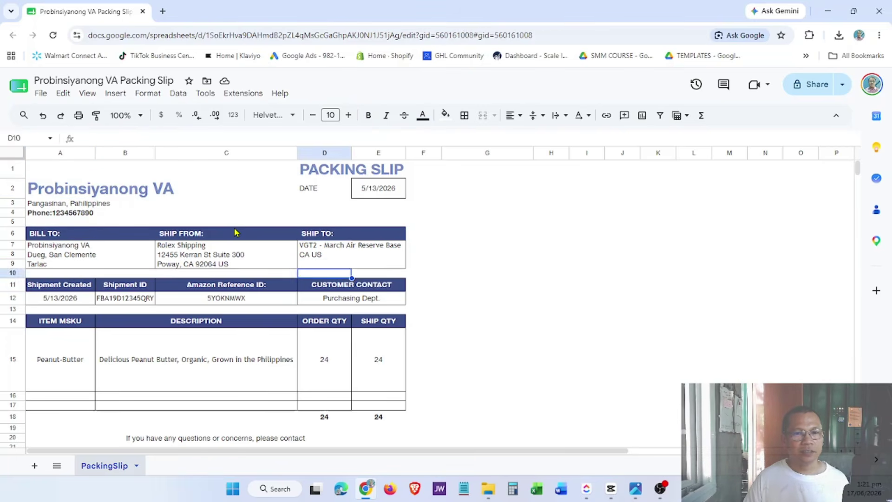
key("Left")
key("Left")
key("Left")
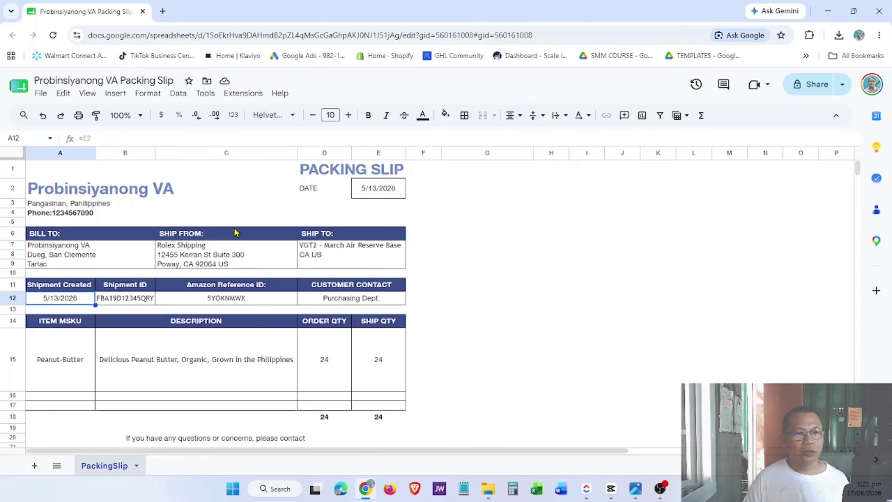
key("Right")
key("Right")
key("Right")
key("Left")
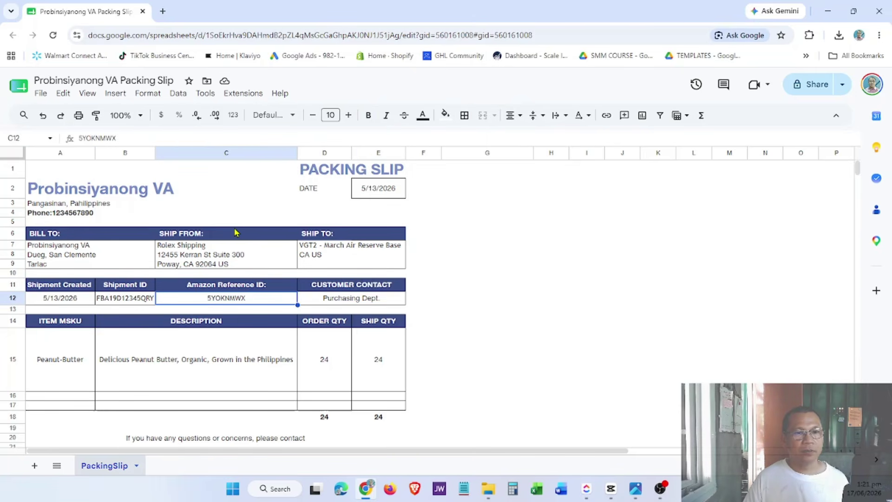
Step: Point out the packing slip's ship-from and ship-to addresses, shipment creation date, shipment ID and Amazon reference ID cells
left_click(242, 257)
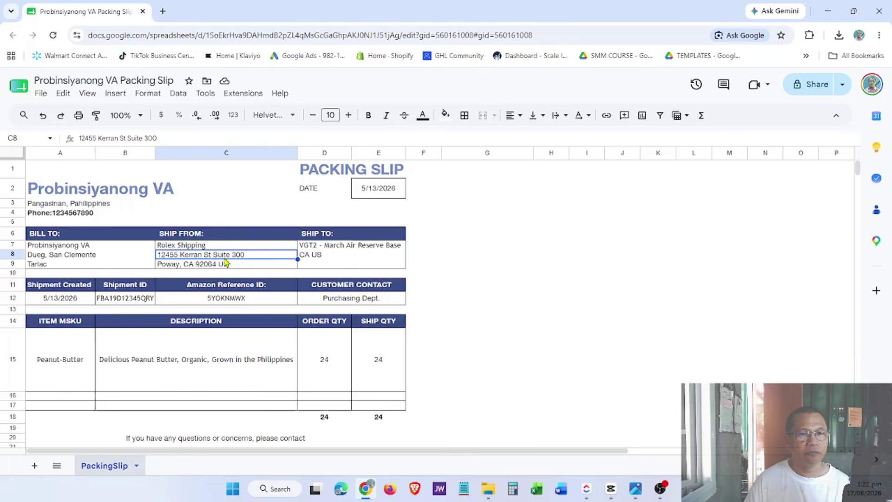
left_click(319, 247)
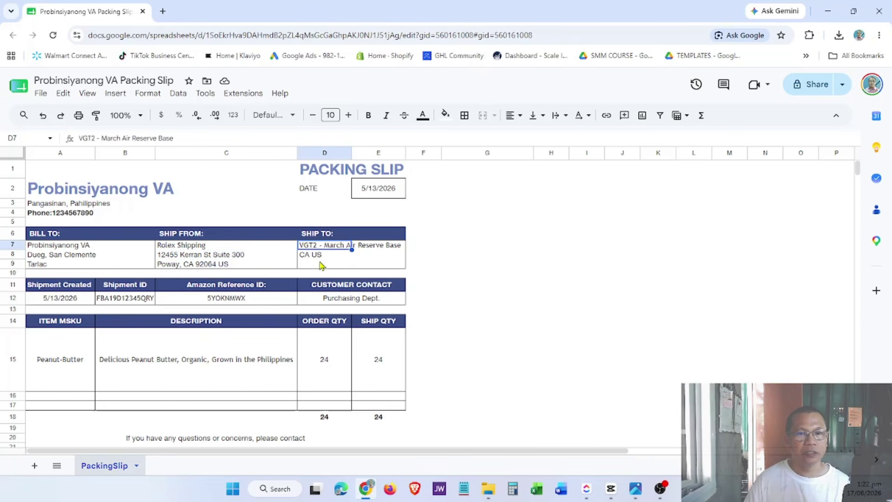
left_click(321, 255)
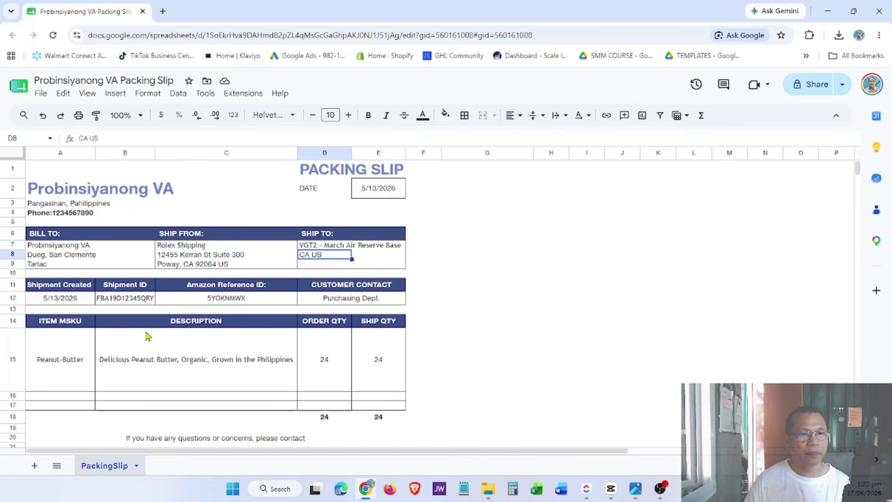
left_click(70, 302)
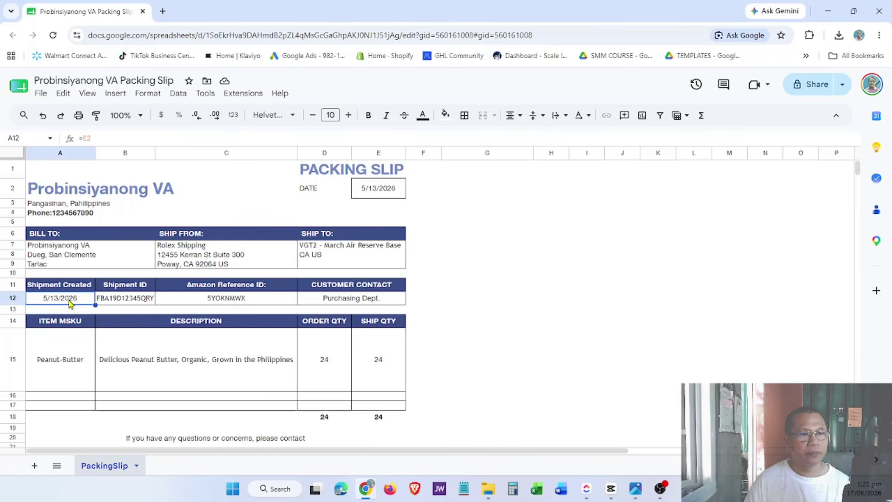
left_click(126, 303)
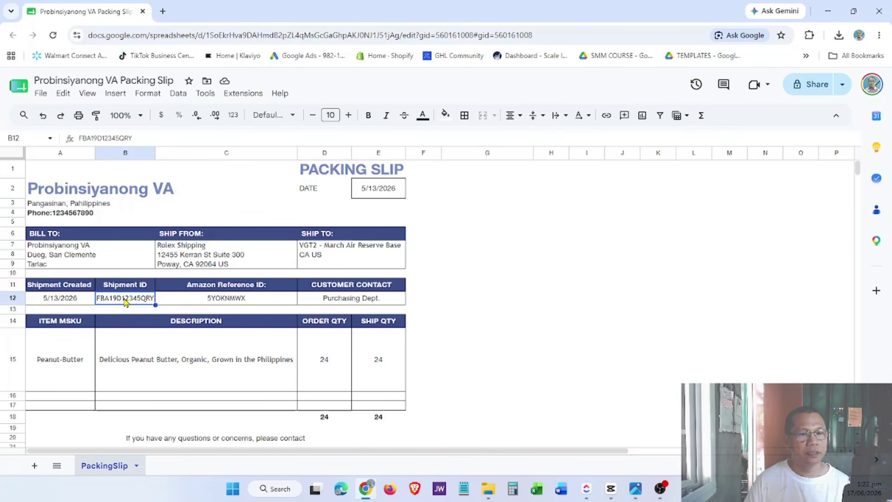
left_click(201, 301)
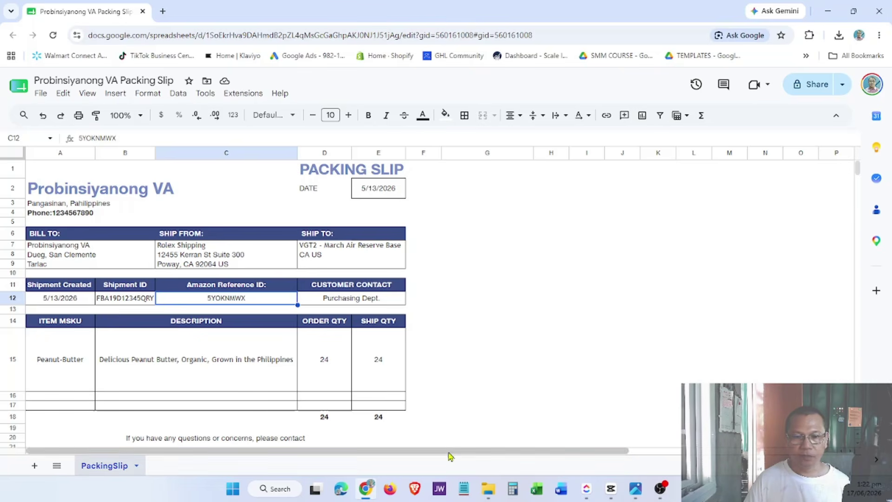
Step: Switch between the sample shipment summary image in Photos and the packing slip in Chrome to compare their shipment details
left_click(637, 494)
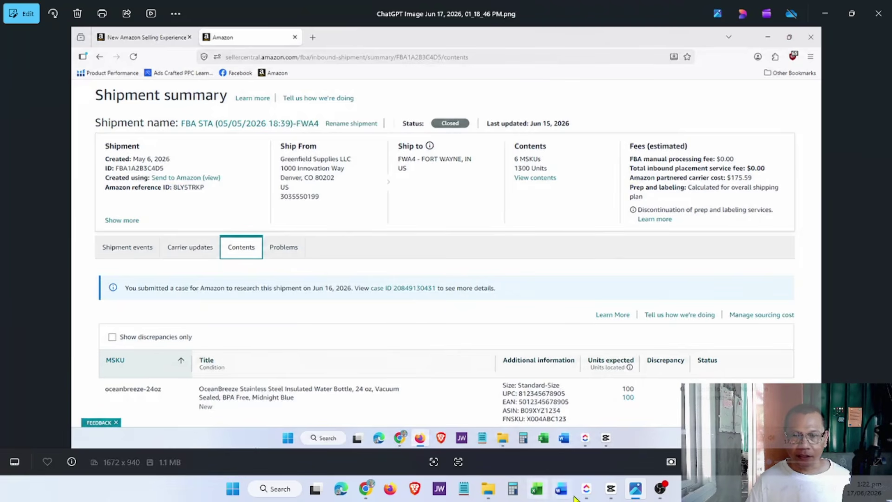
left_click(367, 495)
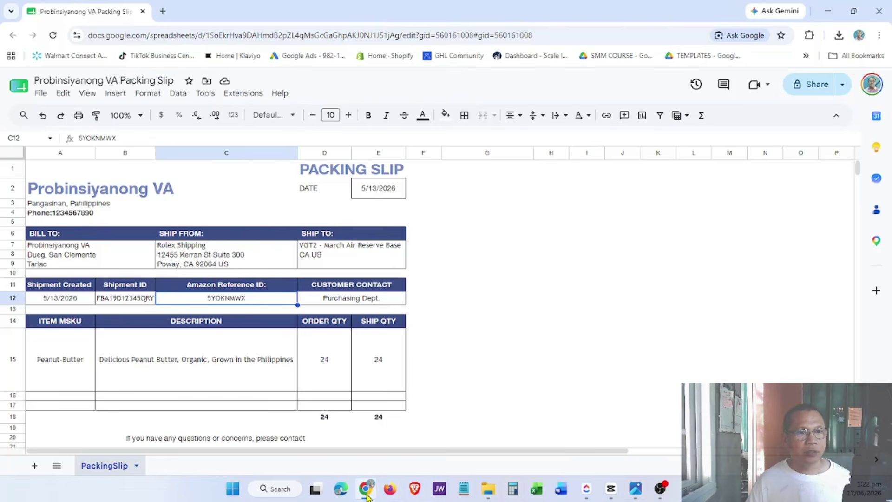
left_click(367, 495)
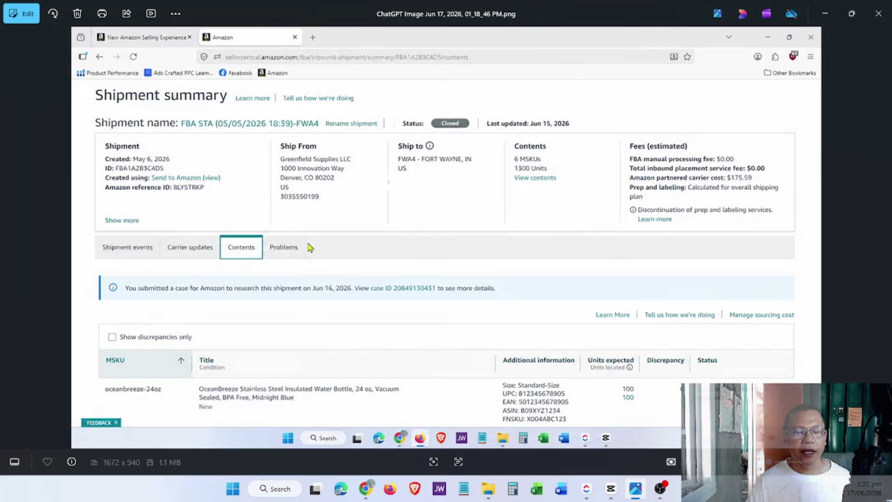
left_click(370, 489)
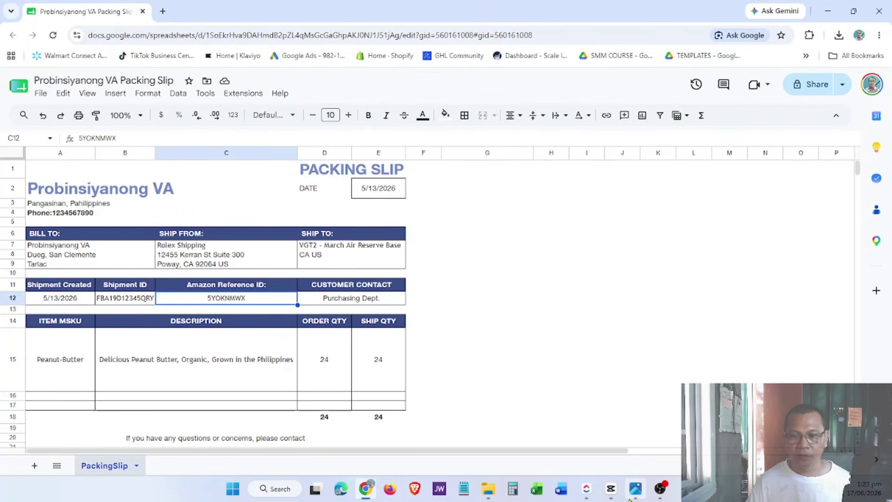
left_click(611, 489)
left_click(636, 489)
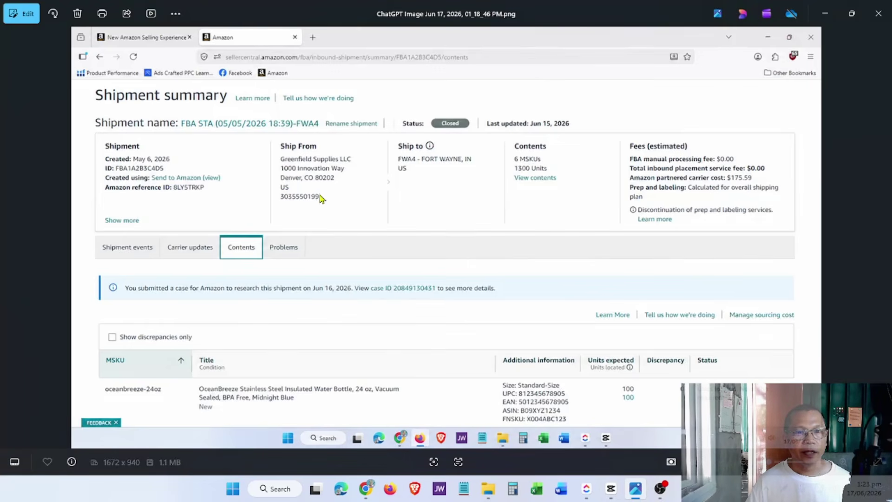
Step: Compare the ship-from details, shipment ID and Amazon reference ID between the packing slip in Chrome and the shipment summary image in Photos
left_click(365, 489)
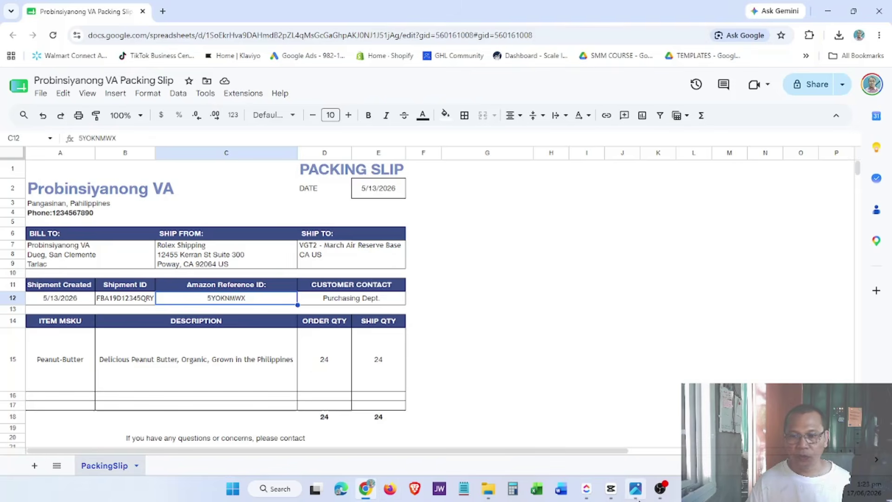
left_click(636, 488)
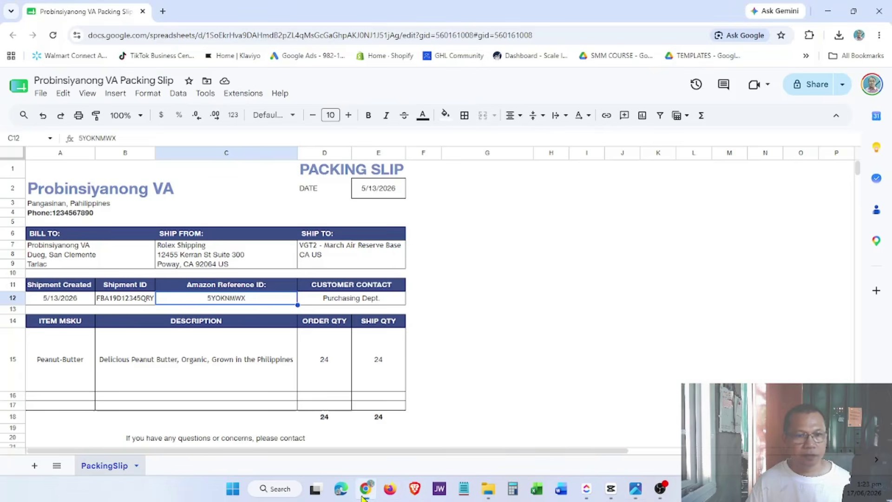
left_click(367, 489)
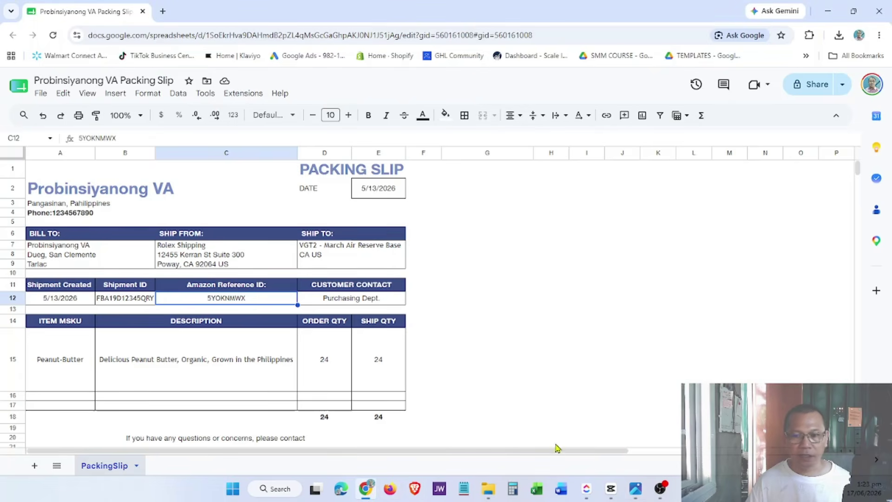
left_click(636, 488)
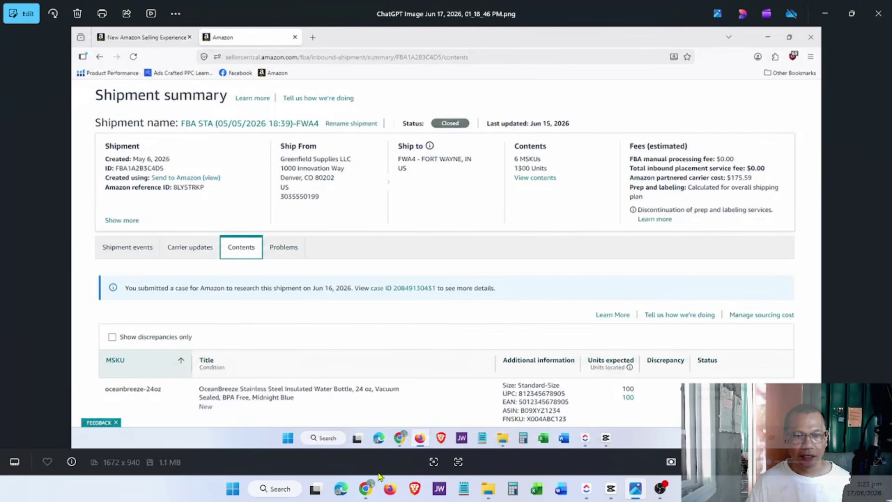
left_click(366, 488)
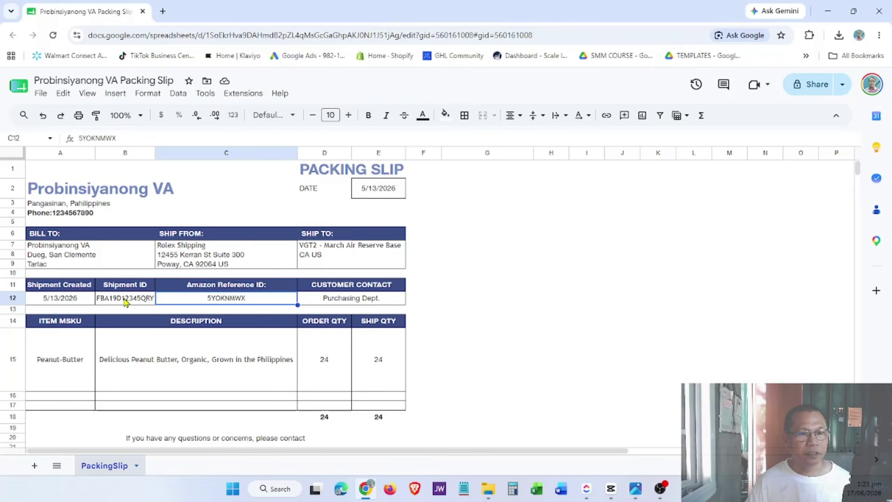
left_click(636, 488)
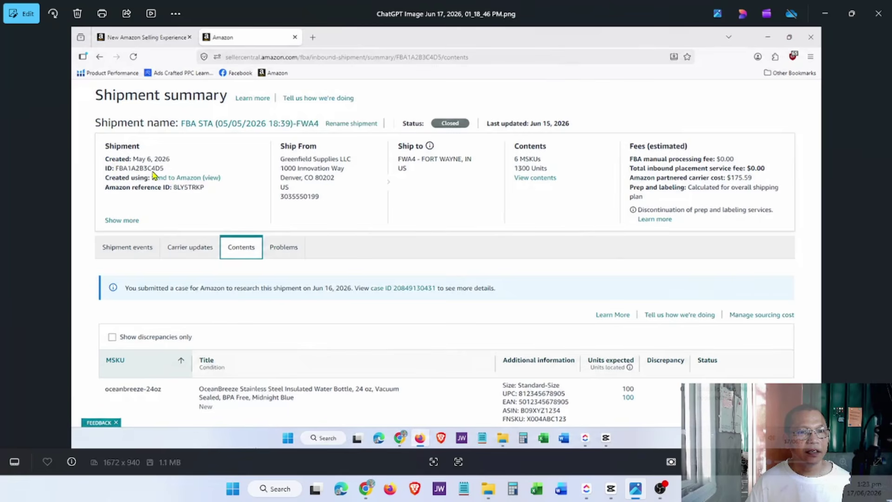
left_click(366, 488)
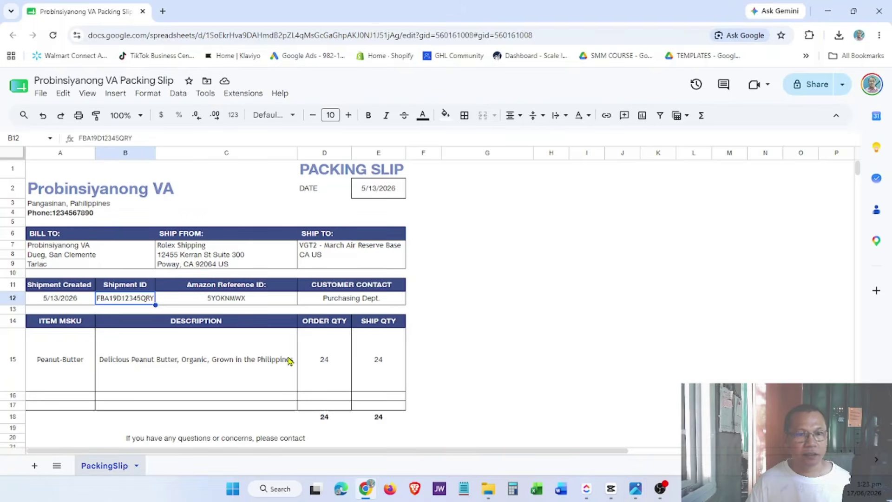
left_click(636, 488)
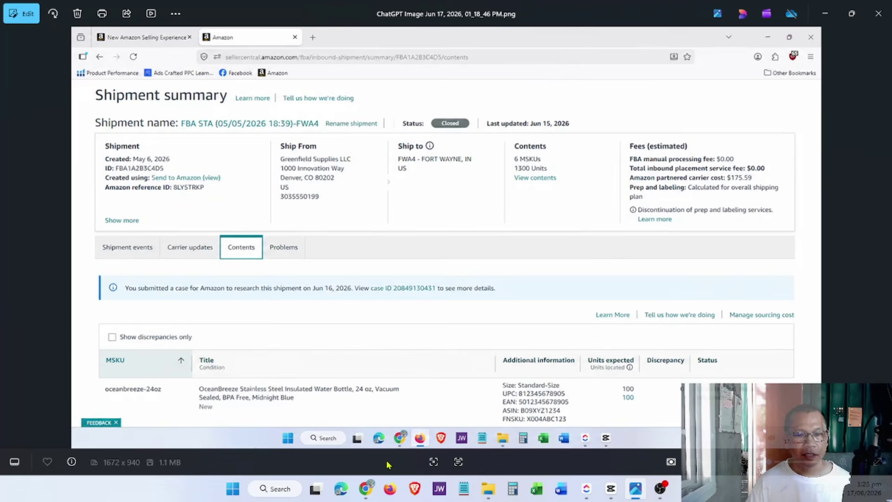
left_click(365, 489)
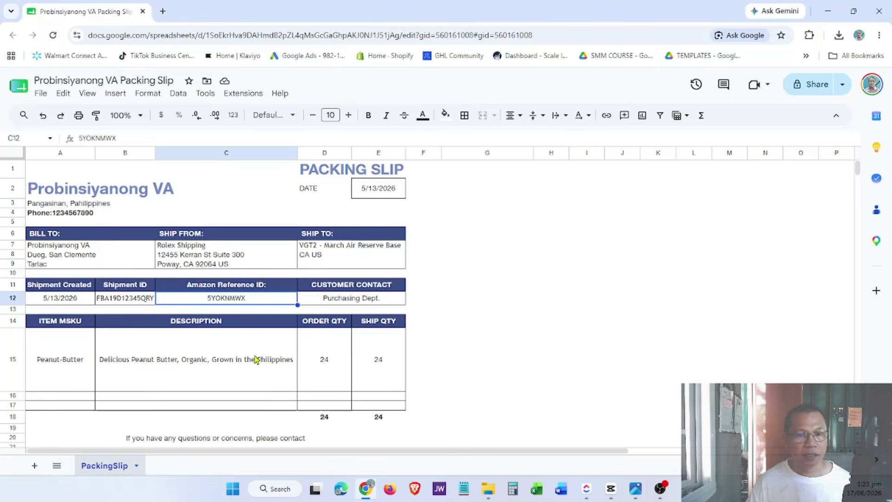
Step: Go through the packing slip's customer contact, item MSKU and description, comparing the item details with the shipment summary image in Photos
left_click(328, 301)
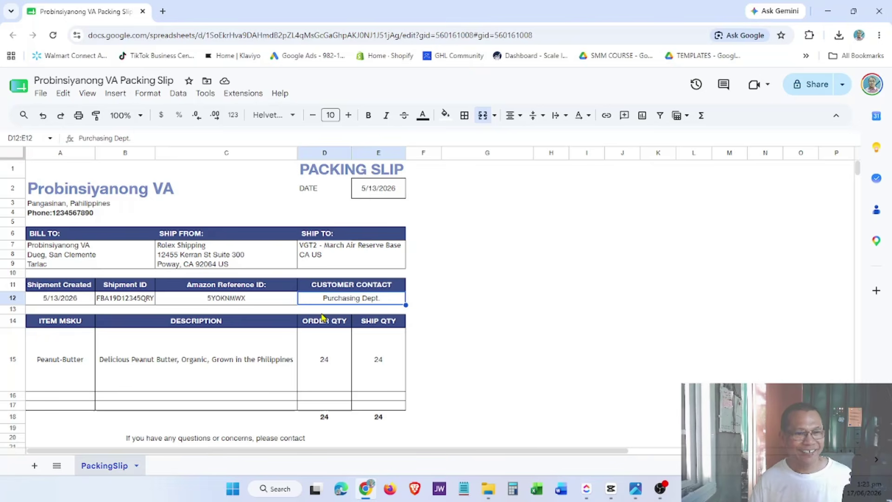
left_click(55, 372)
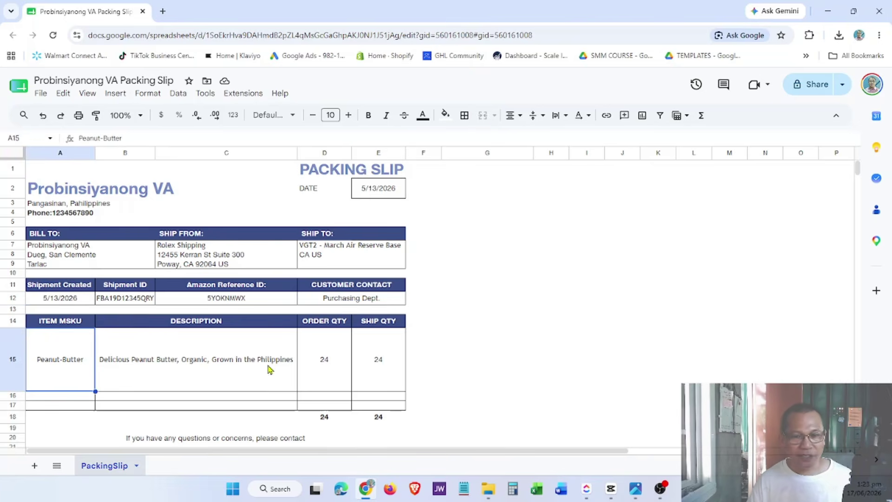
left_click(634, 488)
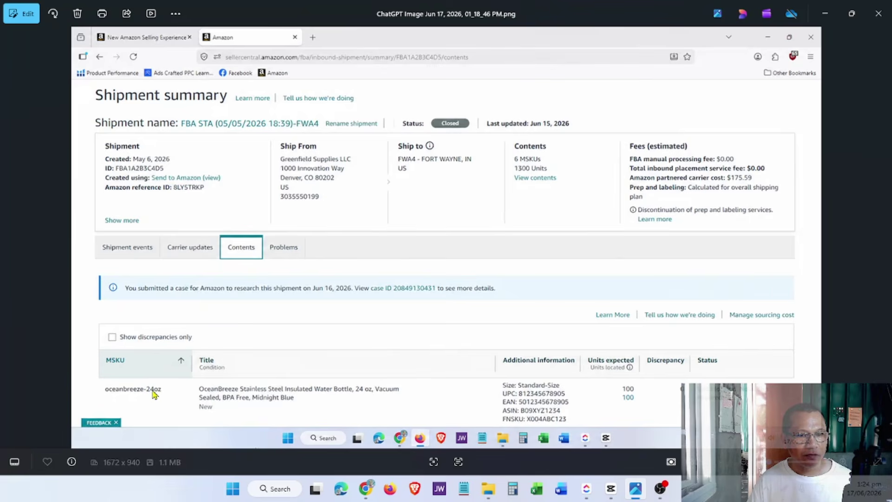
left_click(366, 489)
left_click(174, 370)
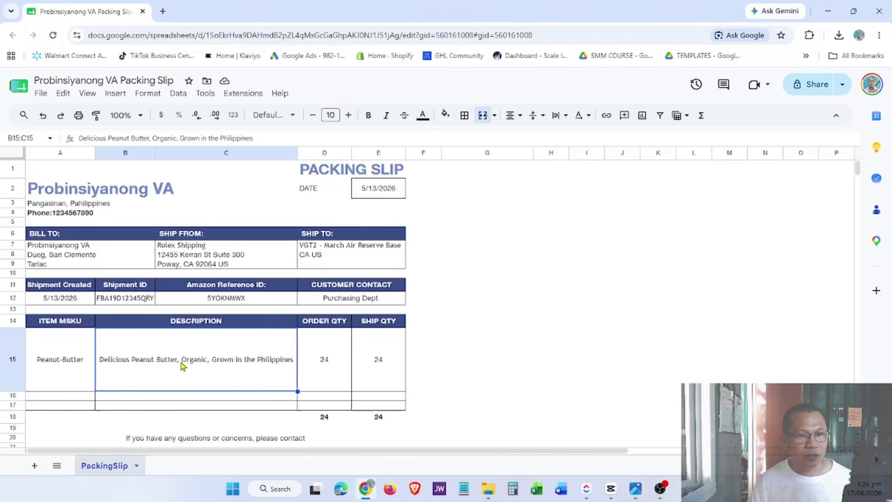
left_click(632, 490)
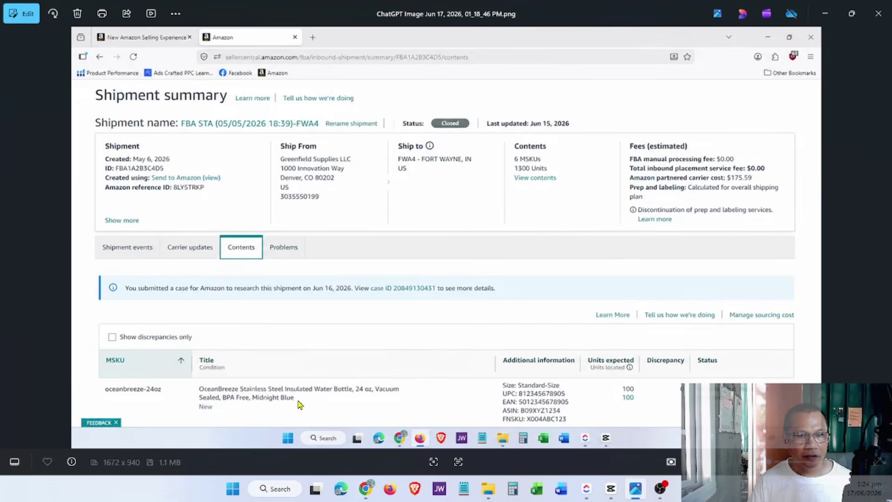
left_click(366, 489)
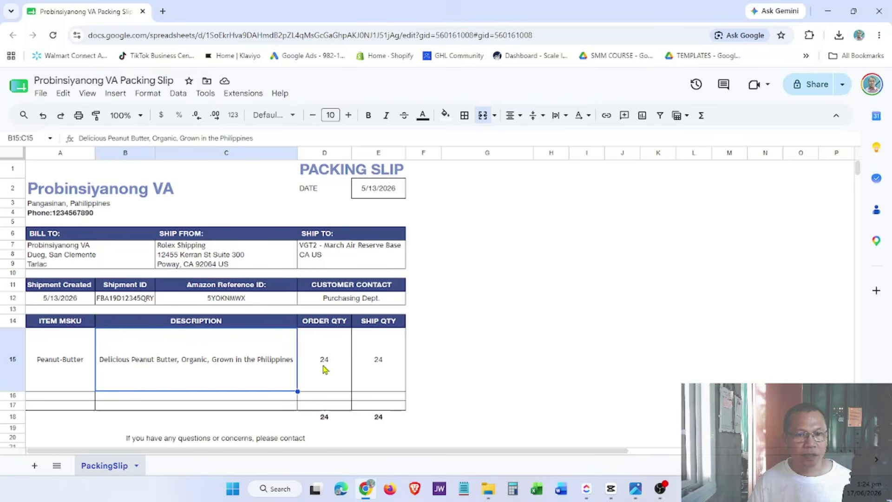
scroll(172, 387, "down", 1)
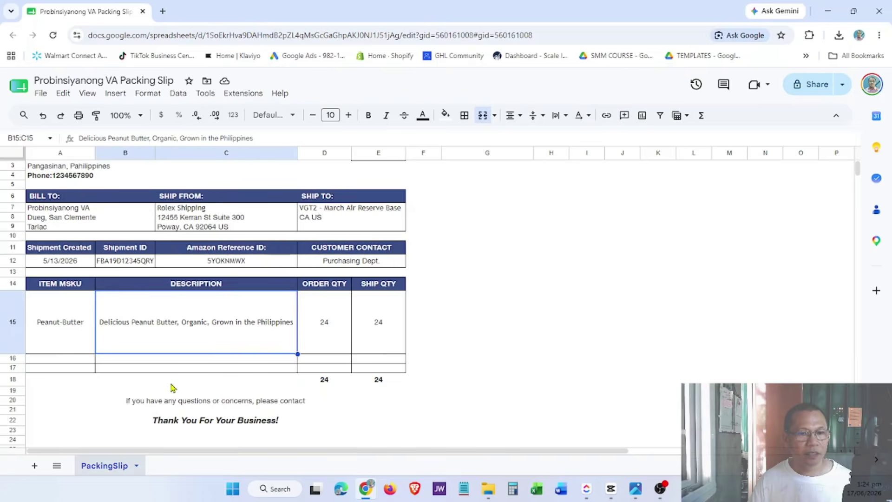
scroll(172, 387, "up", 1)
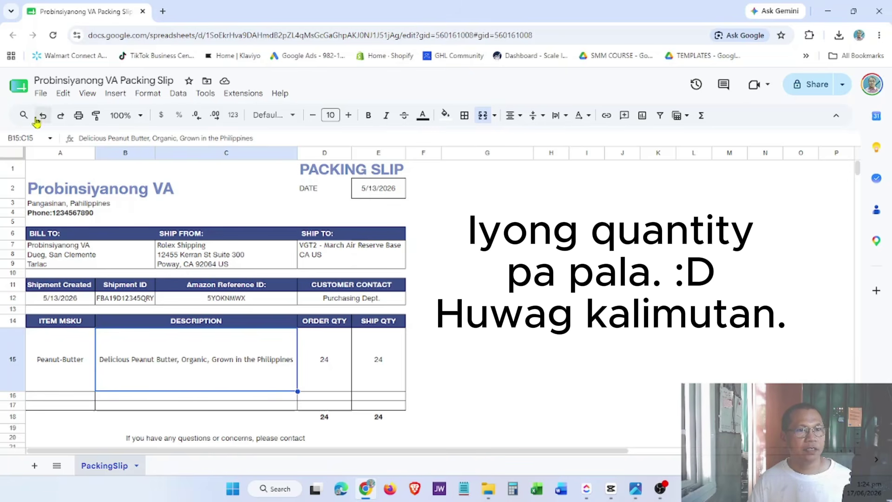
Step: Print the current packing slip sheet with Save as PDF as the destination and proceed to saving the file
left_click(40, 95)
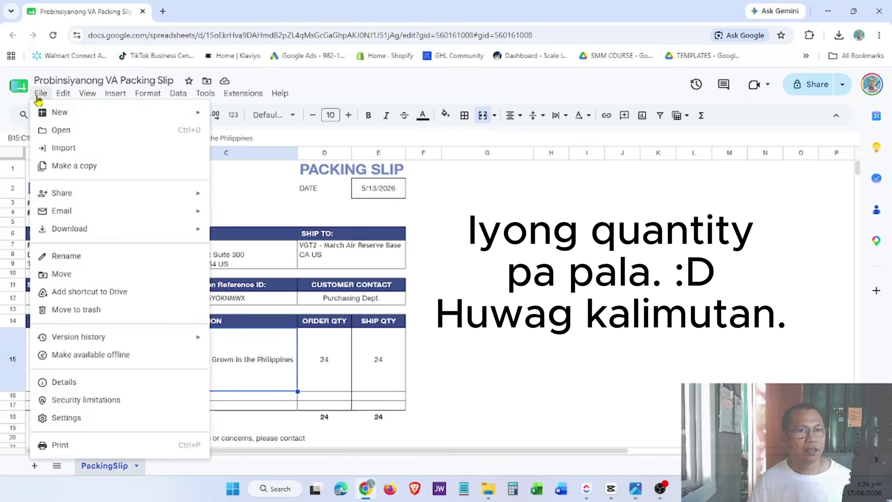
left_click(61, 445)
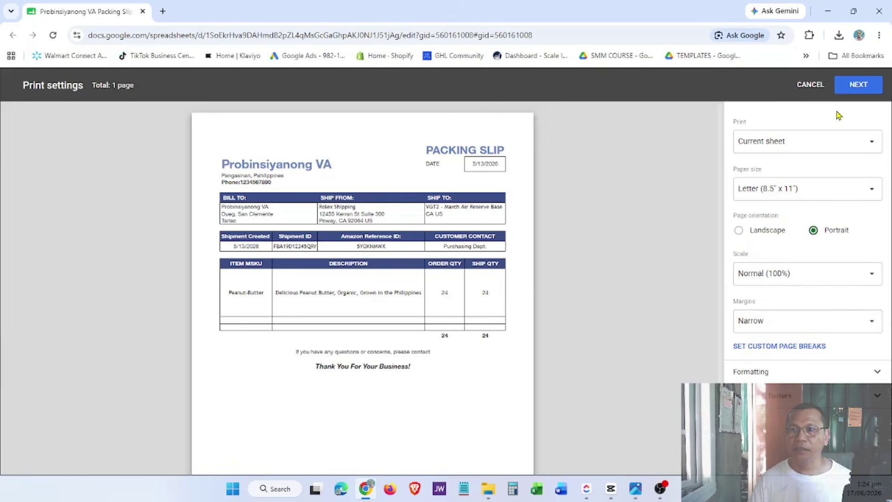
left_click(856, 86)
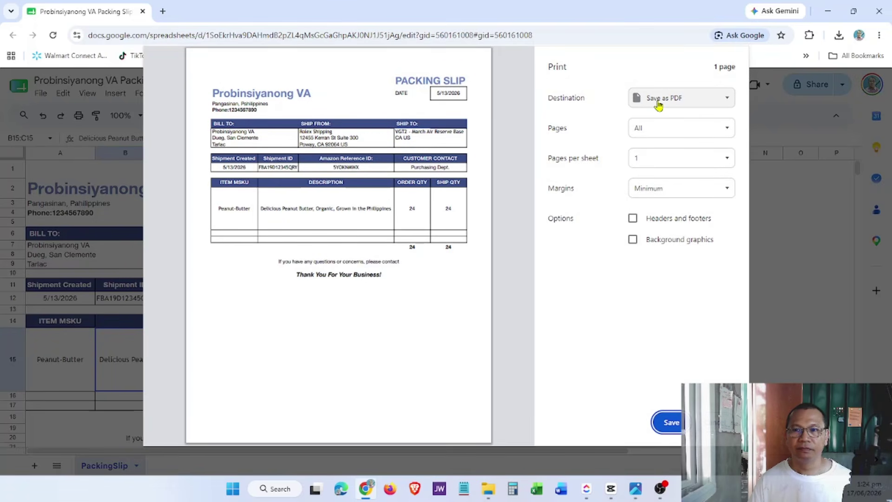
left_click(669, 423)
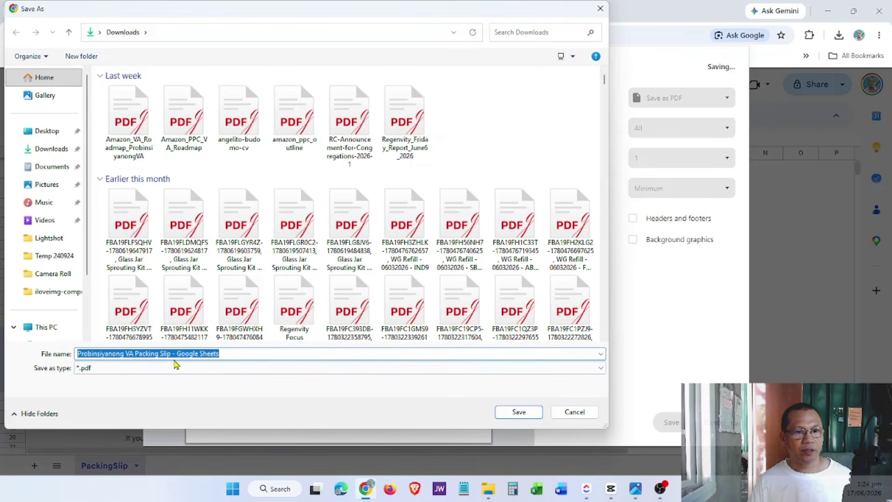
Step: Name the PDF "Probinsiyanong VA Packing Slip - Demo" and save it in Downloads
key("End")
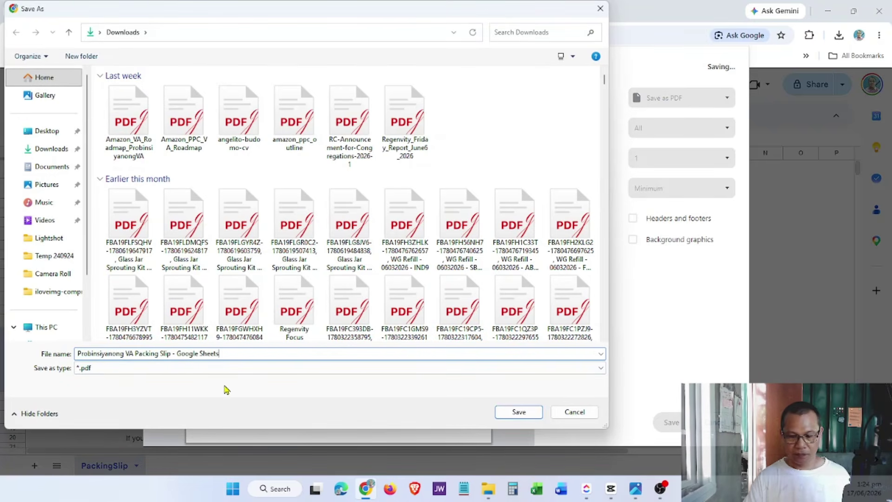
key("BackSpace")
key("BackSpace")
key("BackSpace")
key("BackSpace")
key("BackSpace")
key("BackSpace")
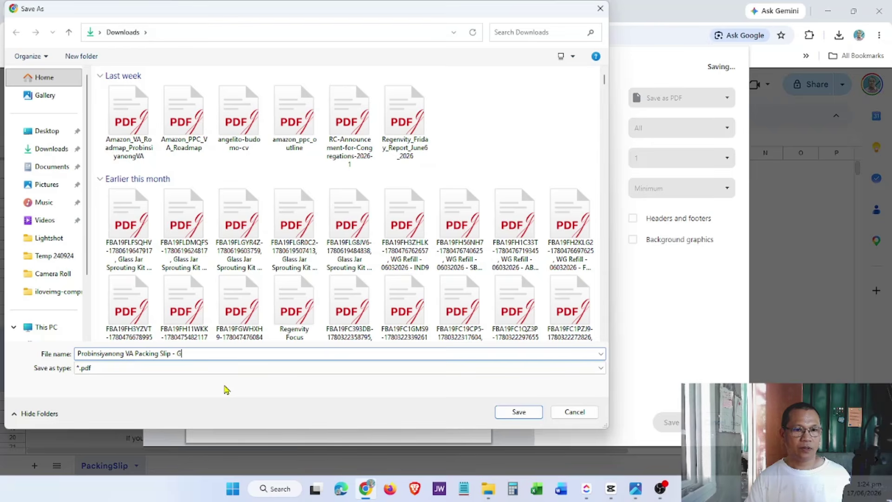
key("BackSpace")
type("De")
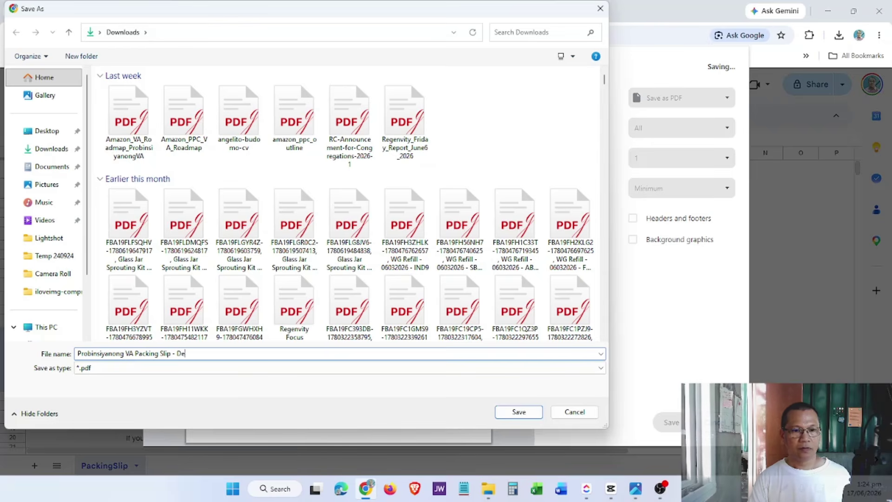
type("mo")
key("Return")
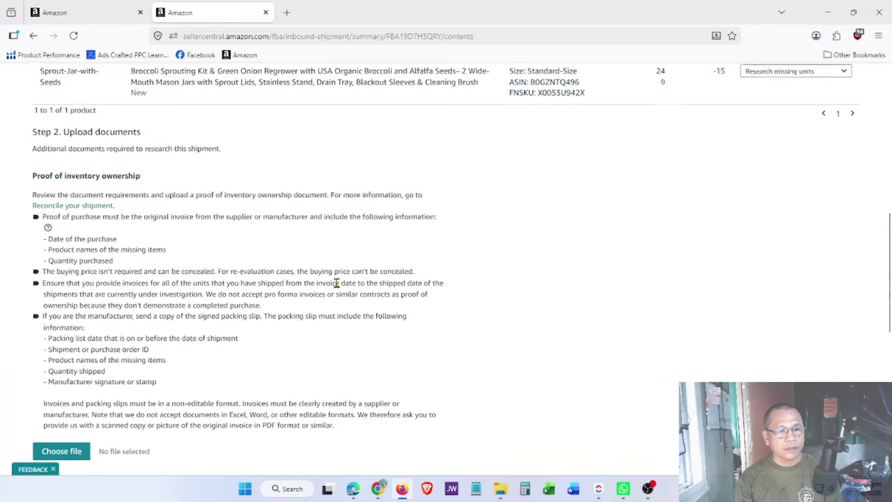
Step: Upload "Zestigreens Packing Slip, FBA19D7H3QRY.pdf" from the Desktop as the shipment's proof of inventory ownership
scroll(336, 284, "down", 2)
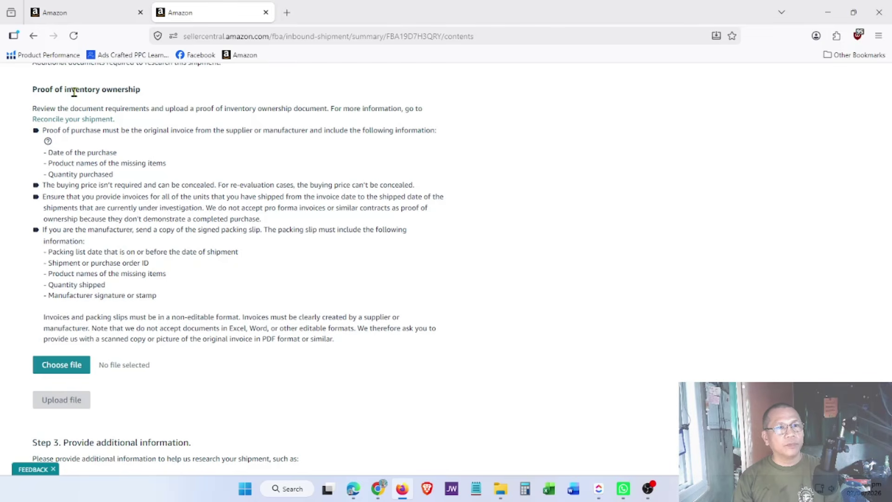
scroll(139, 116, "down", 3)
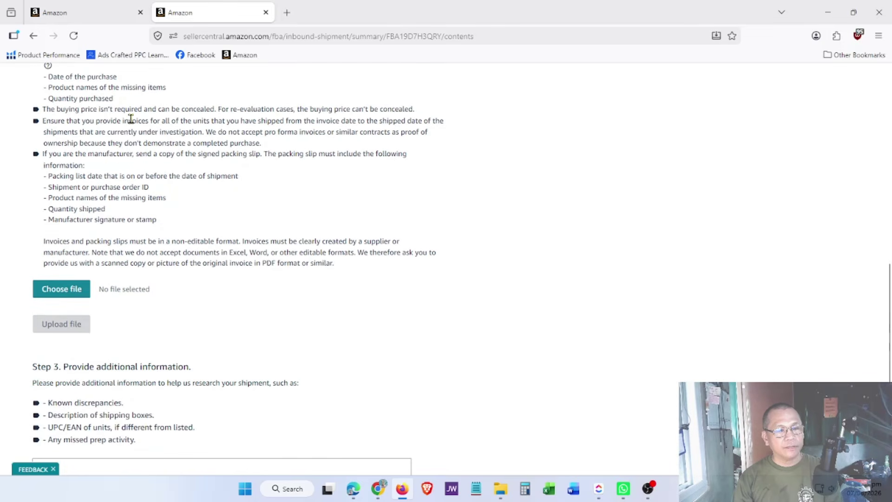
left_click(64, 292)
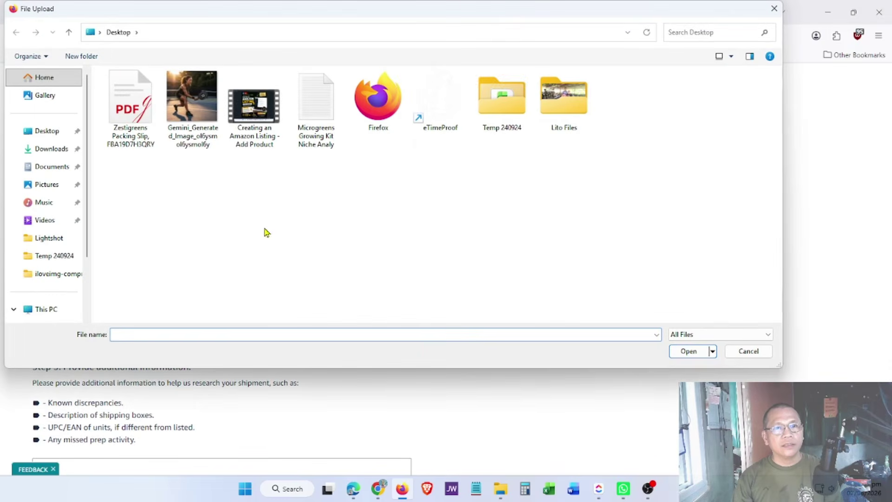
left_click(134, 98)
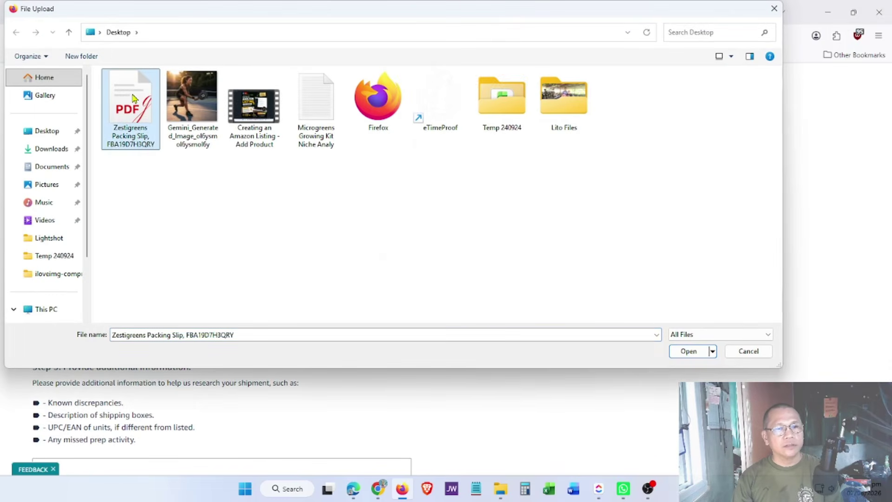
left_click(682, 351)
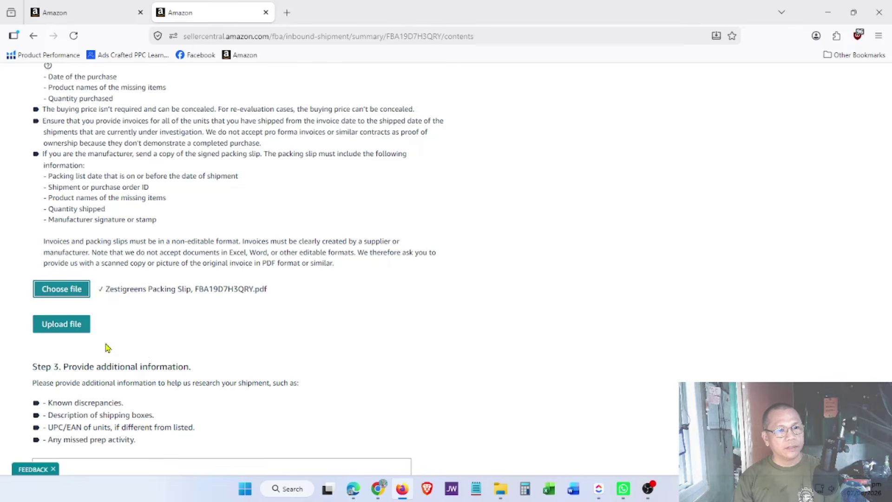
left_click(57, 324)
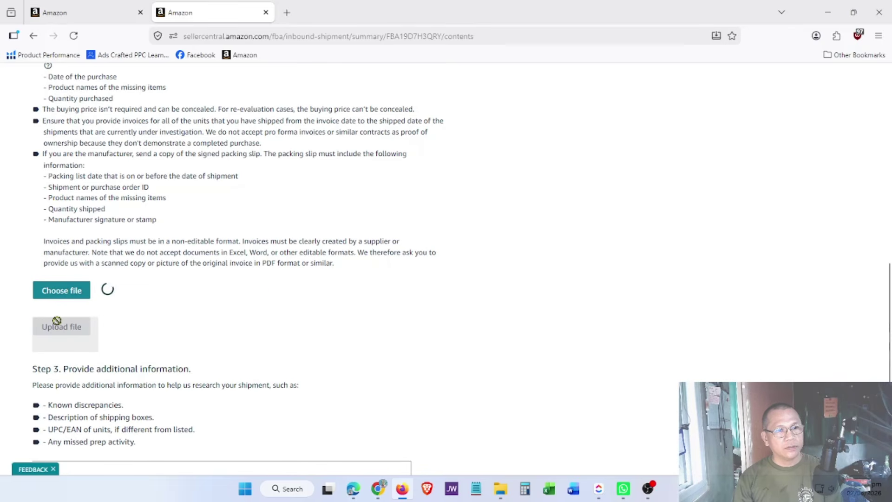
Step: Go to the Step 3 additional information box, then open the "Inventory discrepancy" text file in Notepad, found by searching the Desktop for "dis"
scroll(93, 320, "down", 4)
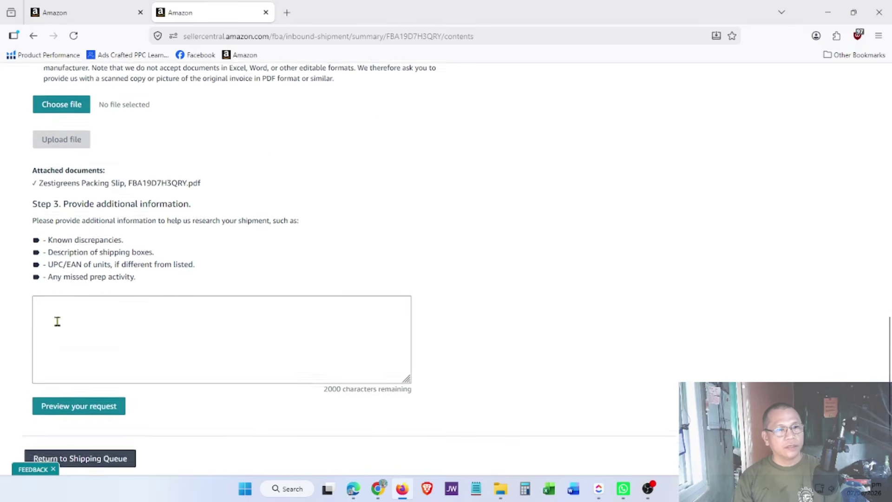
left_click(127, 318)
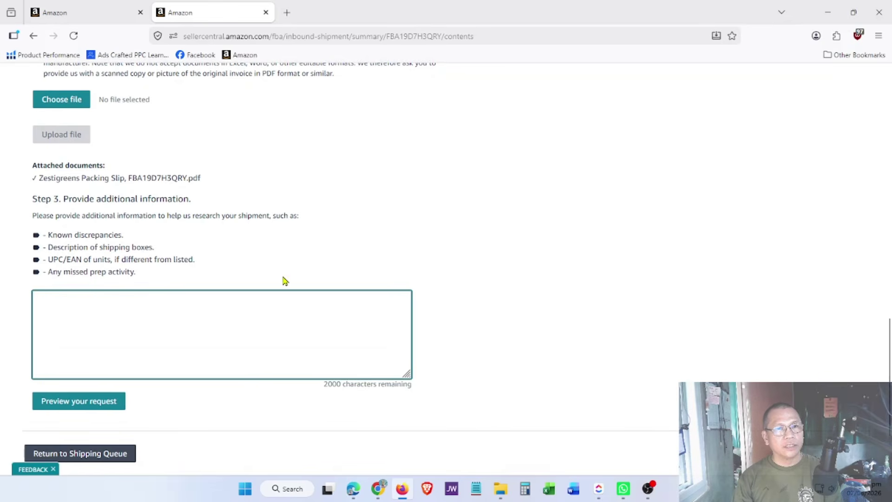
left_click(476, 488)
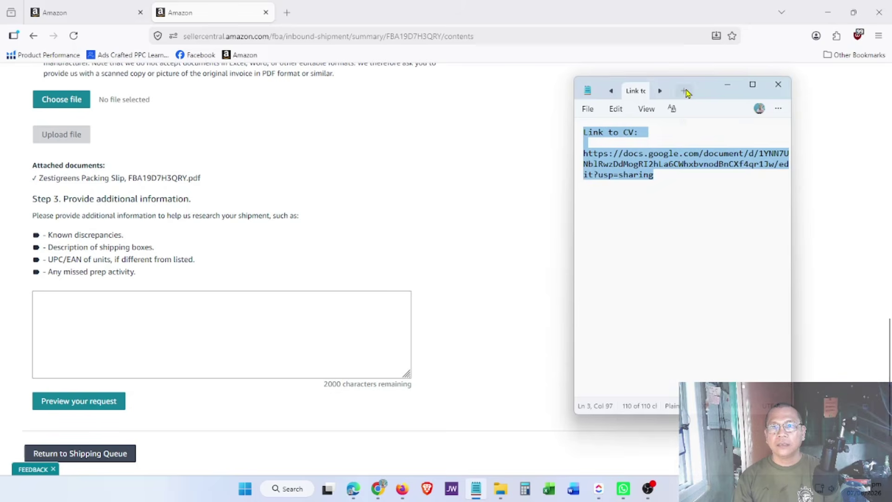
left_click(686, 92)
left_click(588, 109)
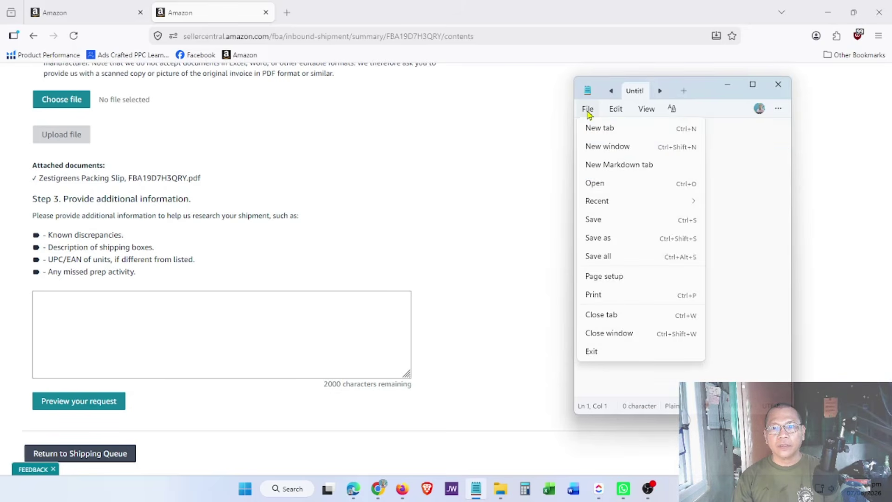
left_click(611, 191)
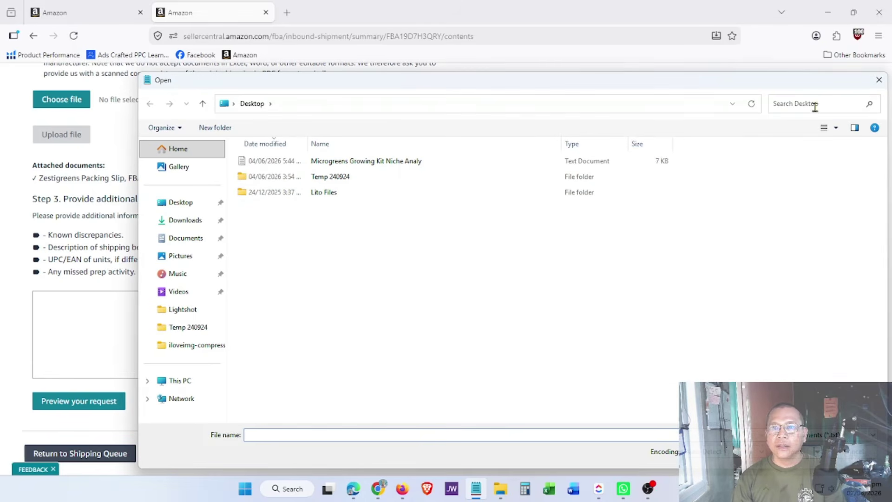
left_click(790, 105)
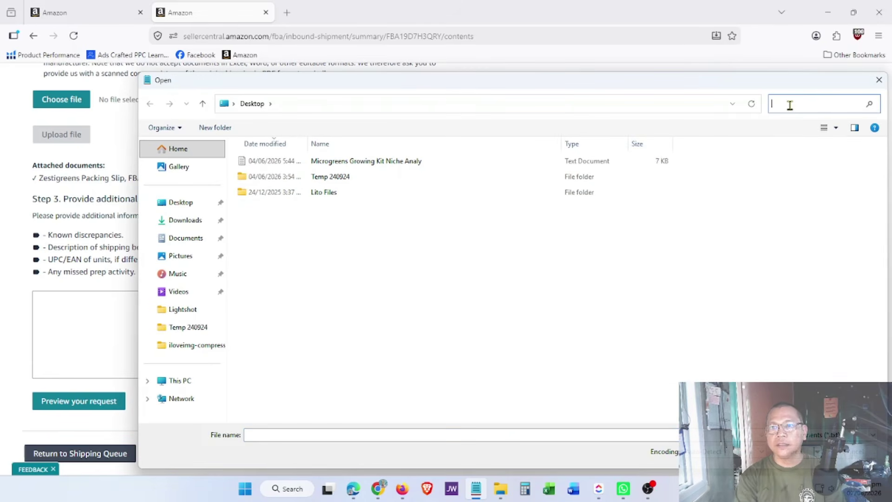
type("d")
type("is")
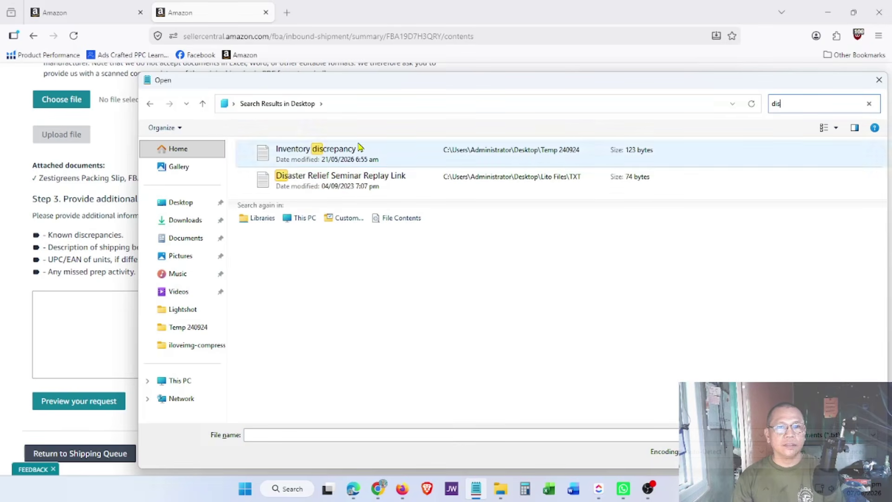
left_click(349, 164)
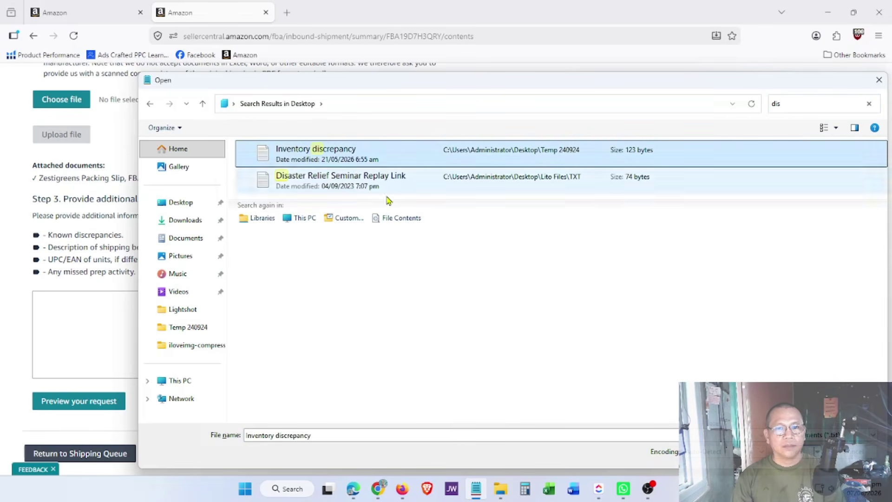
double_click(334, 155)
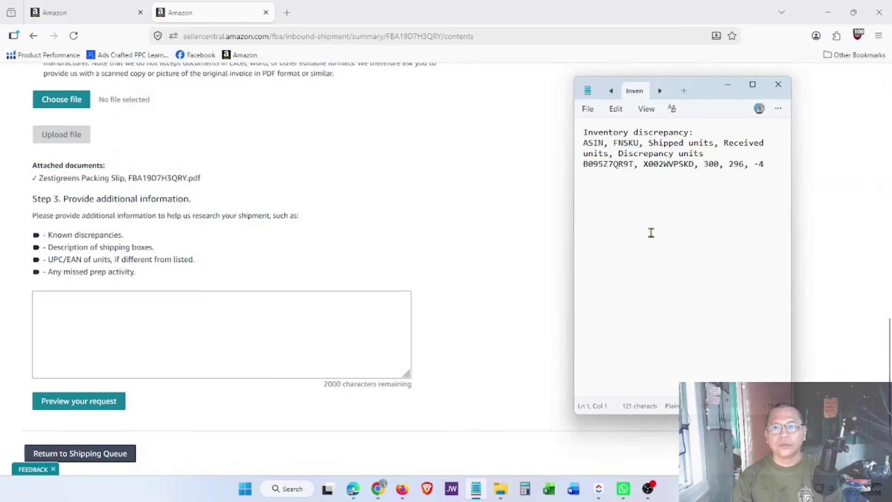
Step: Read through the inventory discrepancy note's fields and return to the shipment's research request form
key("Down")
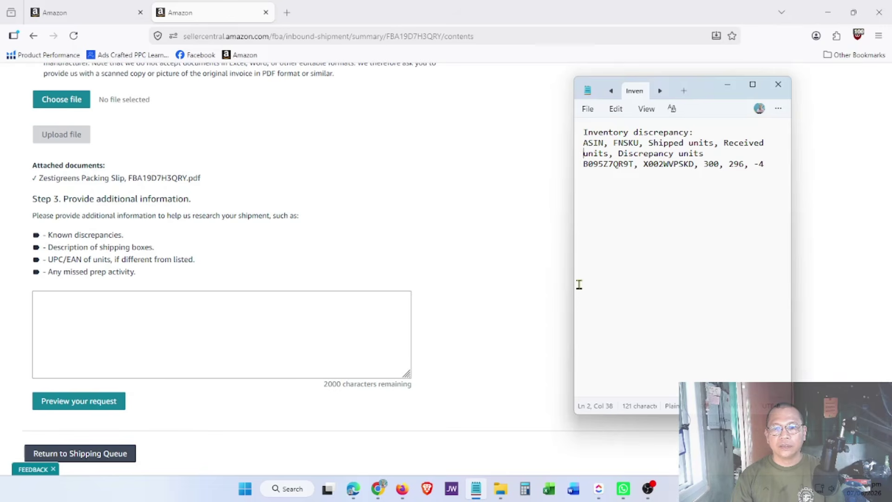
left_click_drag(574, 294, 456, 321)
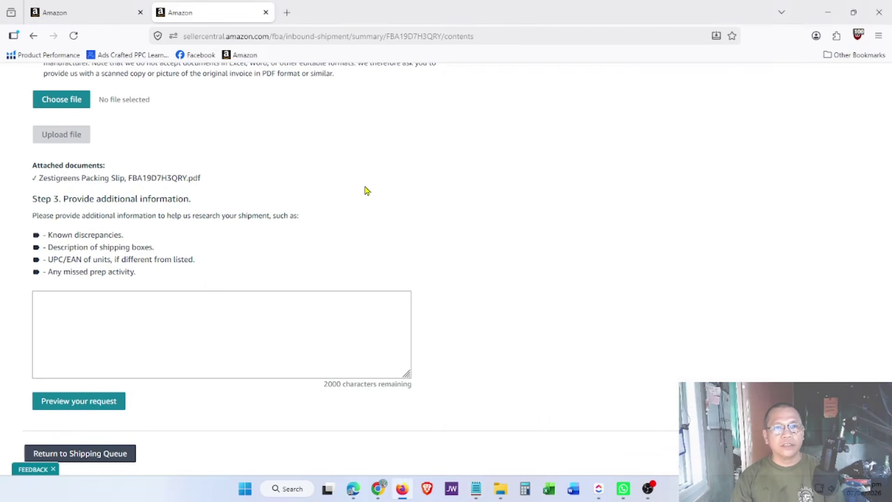
scroll(364, 189, "up", 3)
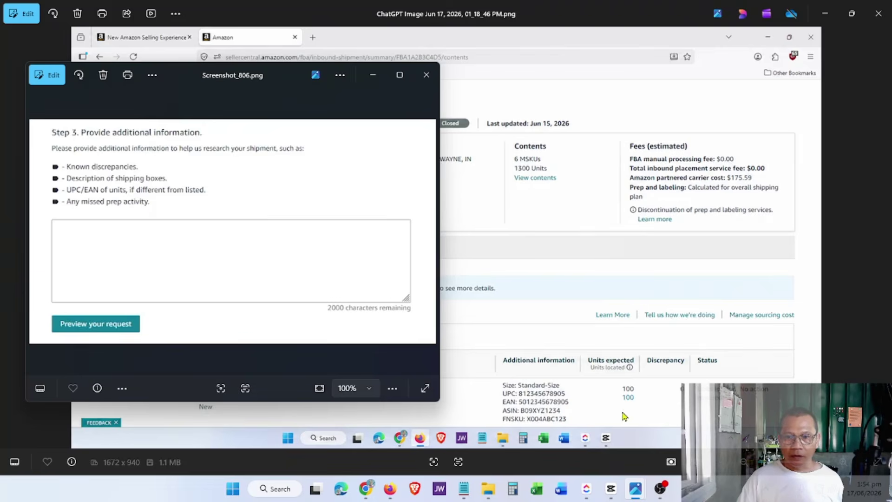
Step: Bring up the inventory discrepancy note beside the Step 3 screenshot, add a blank line below its heading and widen its window
left_click(464, 488)
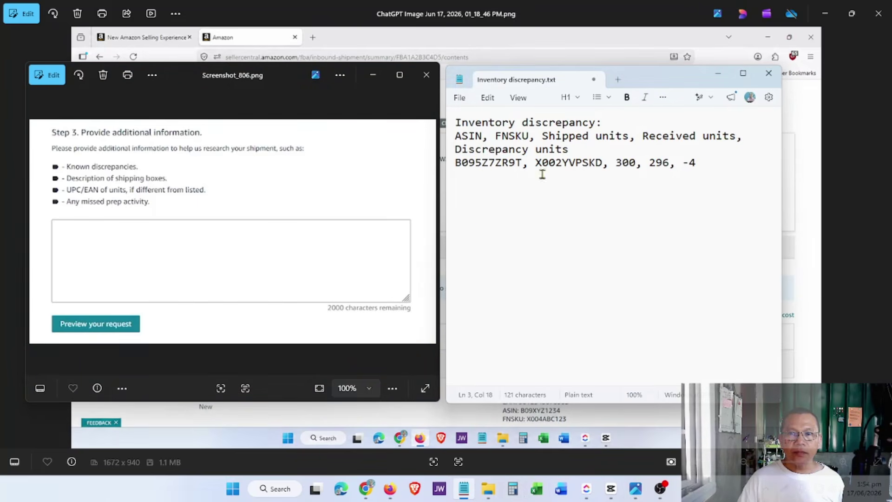
left_click_drag(653, 90, 653, 61)
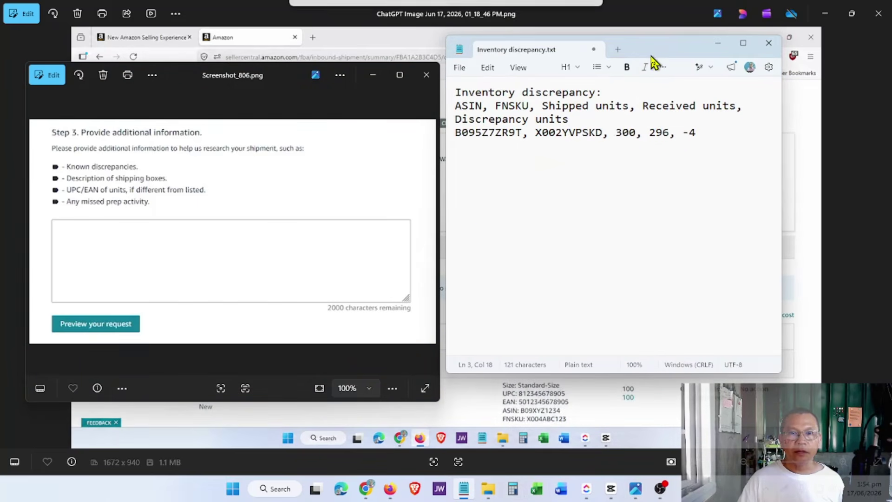
left_click(611, 95)
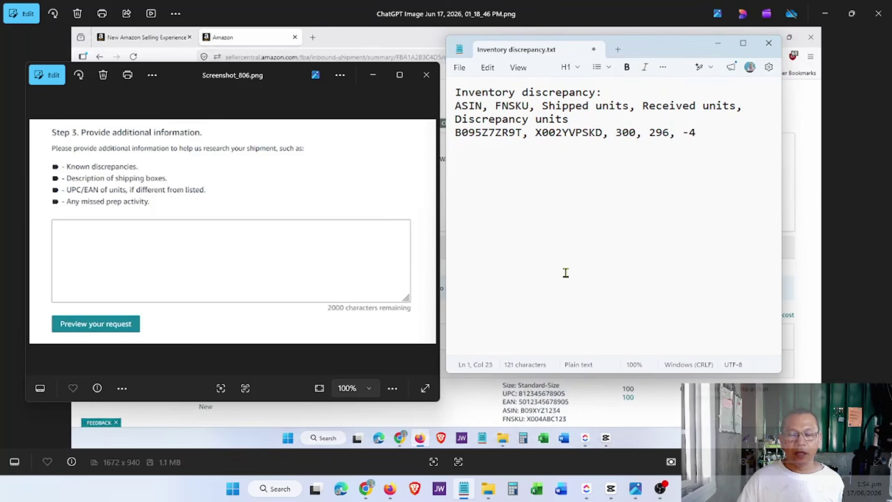
key("Return")
key("Down")
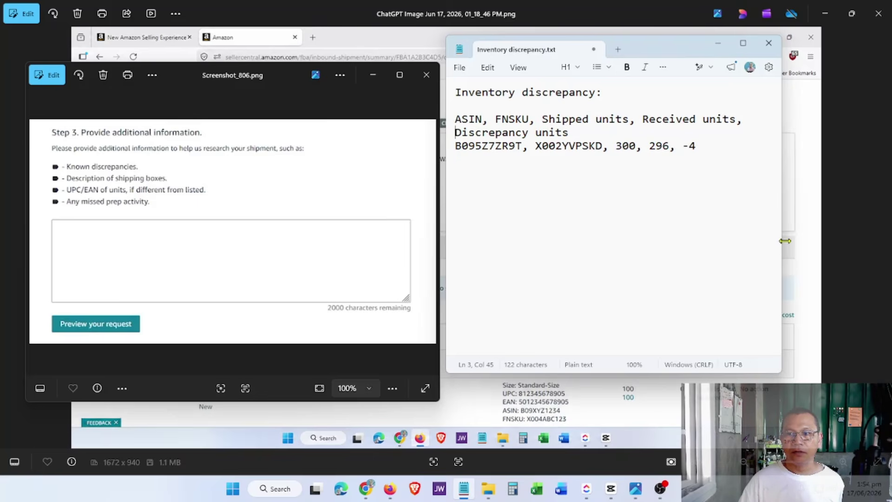
left_click_drag(785, 240, 860, 226)
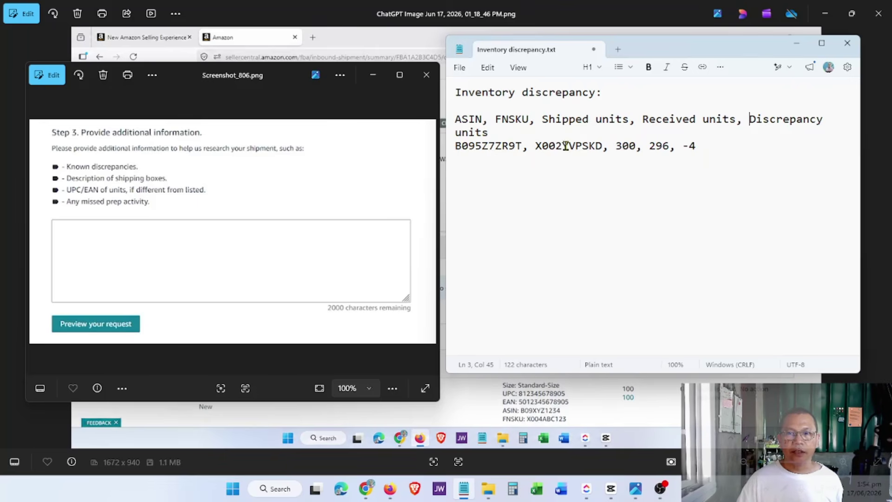
Step: Narrow the Notepad window and place it over the shipment summary image in Photos, leaving the units and discrepancy columns uncovered
left_click(469, 409)
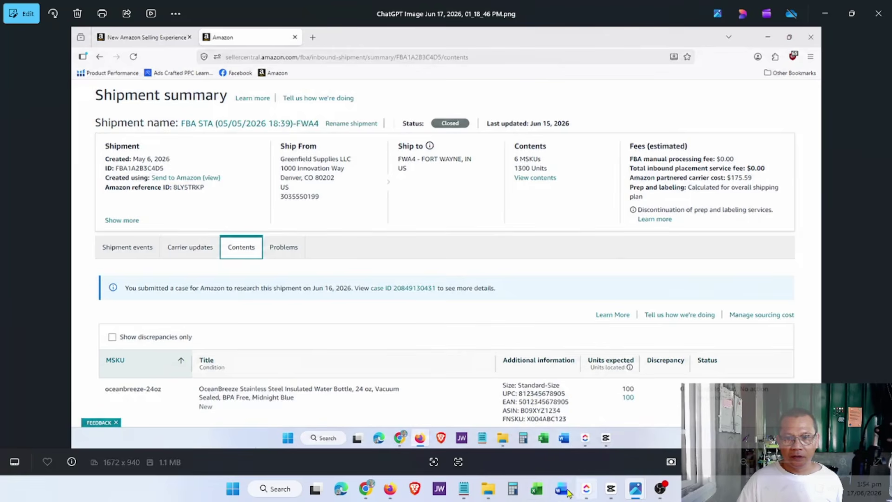
left_click(495, 448)
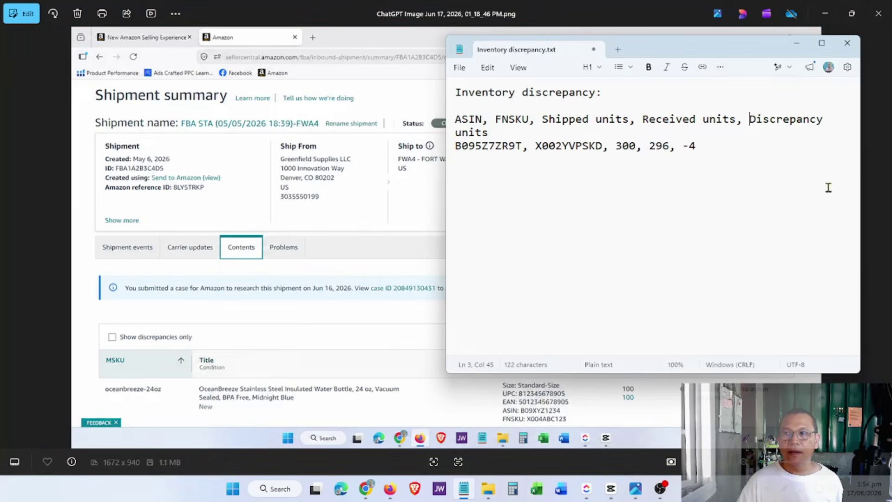
left_click_drag(861, 182, 741, 198)
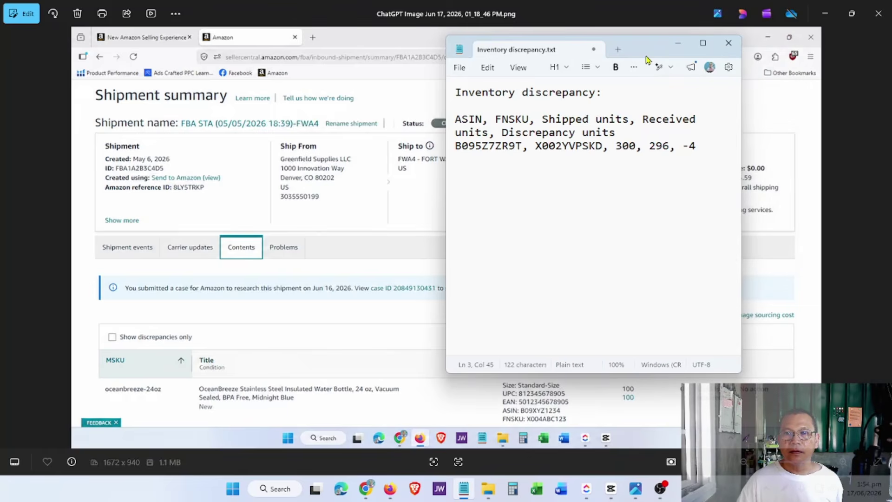
left_click_drag(644, 62, 374, 111)
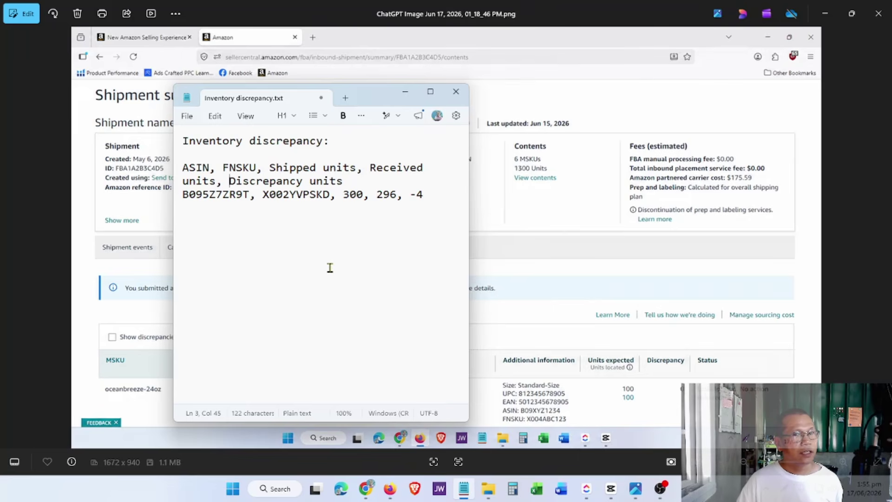
Step: Change the note's received units to 24 and its discrepancy to -15
double_click(382, 195)
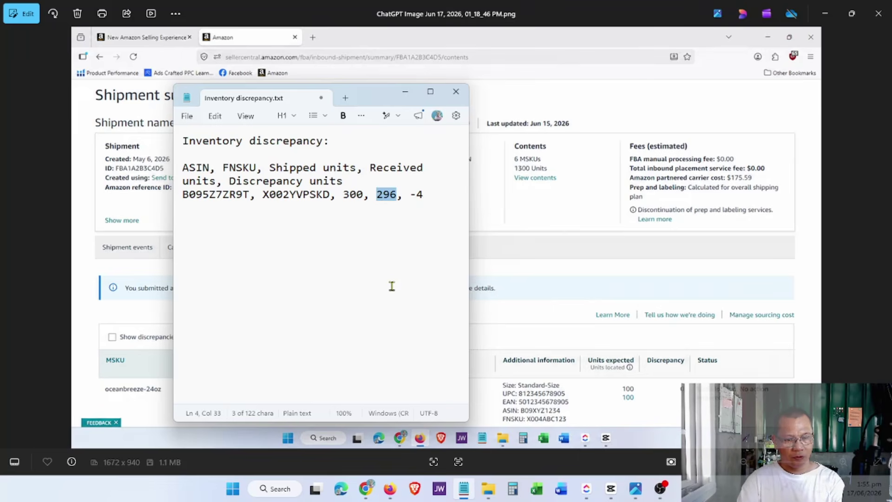
type("24")
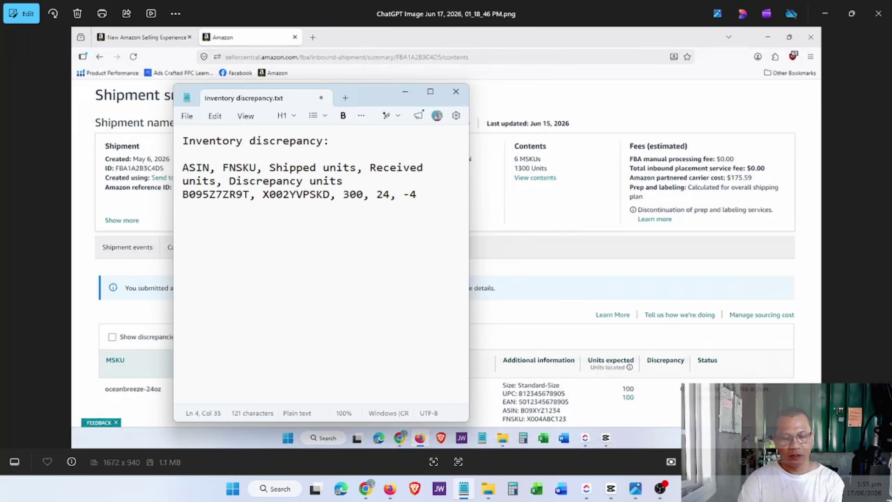
key("Delete")
type("9")
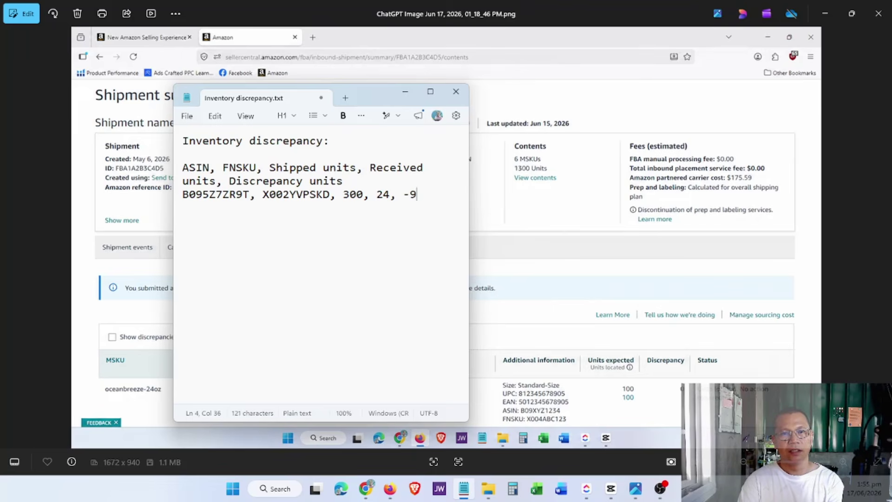
key("Delete")
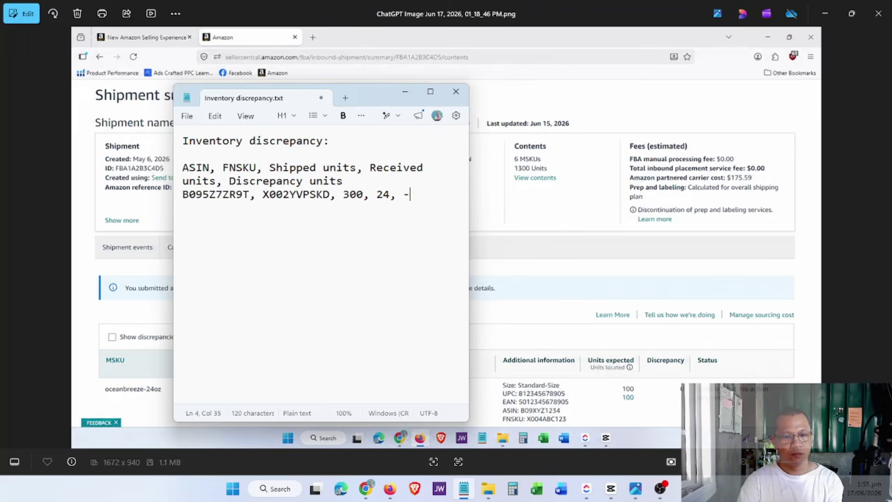
type("1")
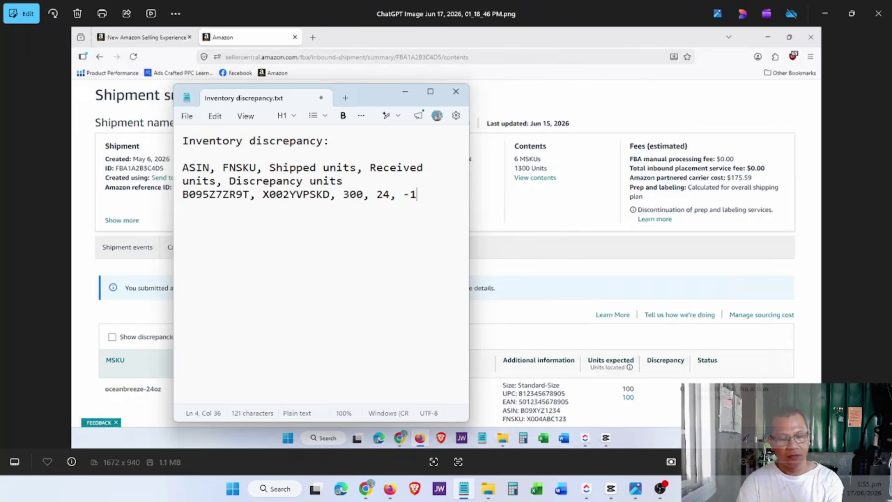
type("5")
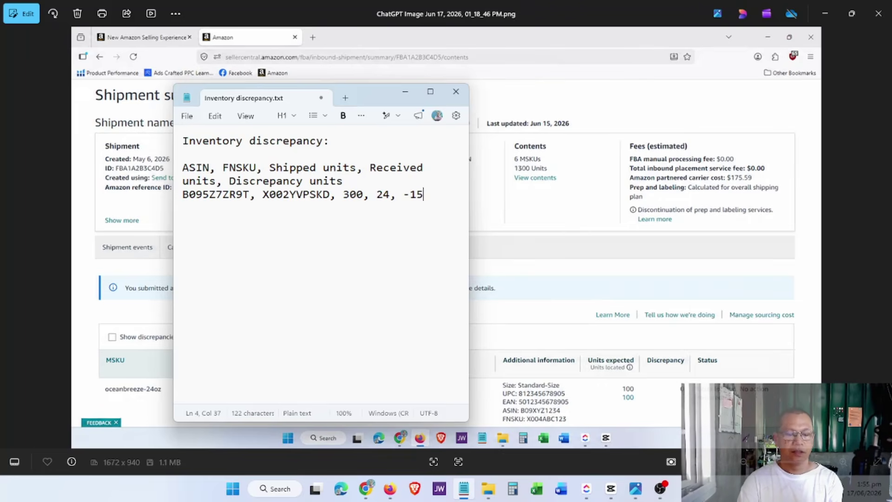
Step: Select the whole inventory discrepancy note and bring the Step 3 screenshot in Photos to the front
key("ctrl+a")
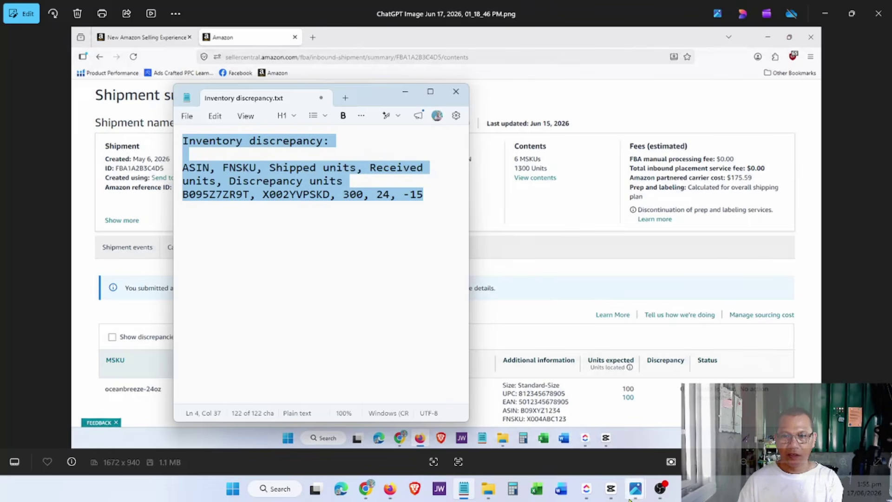
mouse_move(635, 488)
left_click(671, 442)
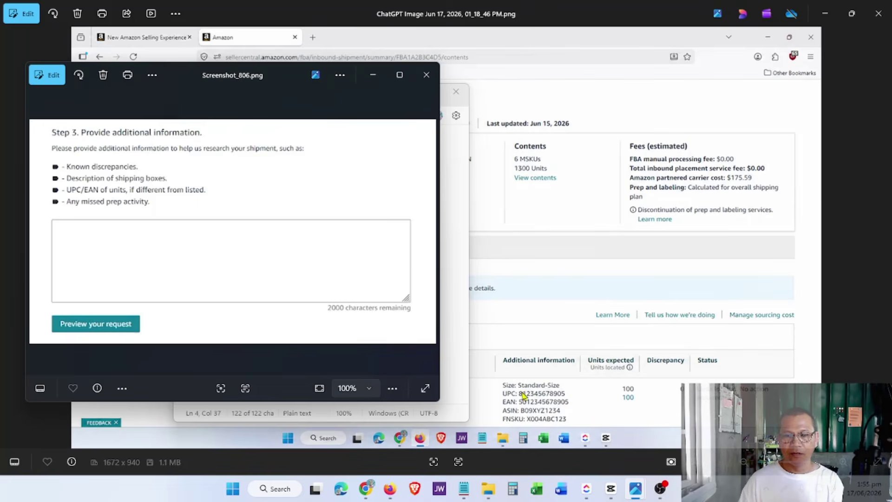
left_click(660, 489)
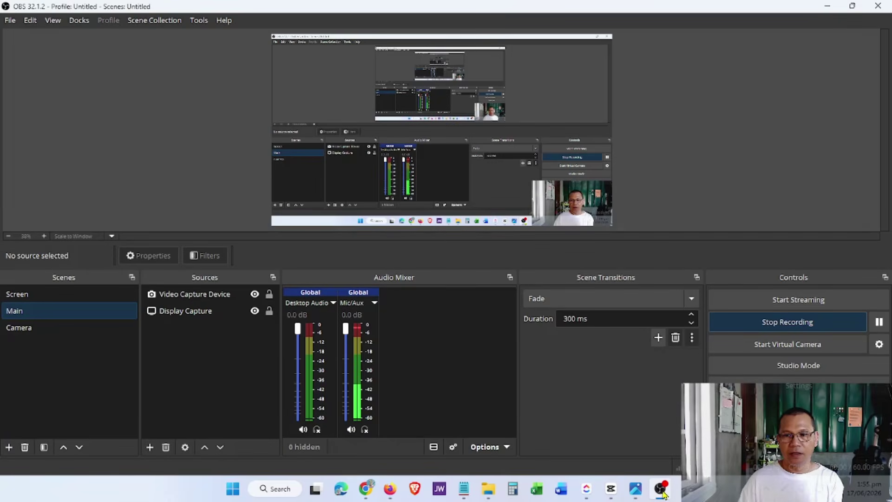
left_click(775, 325)
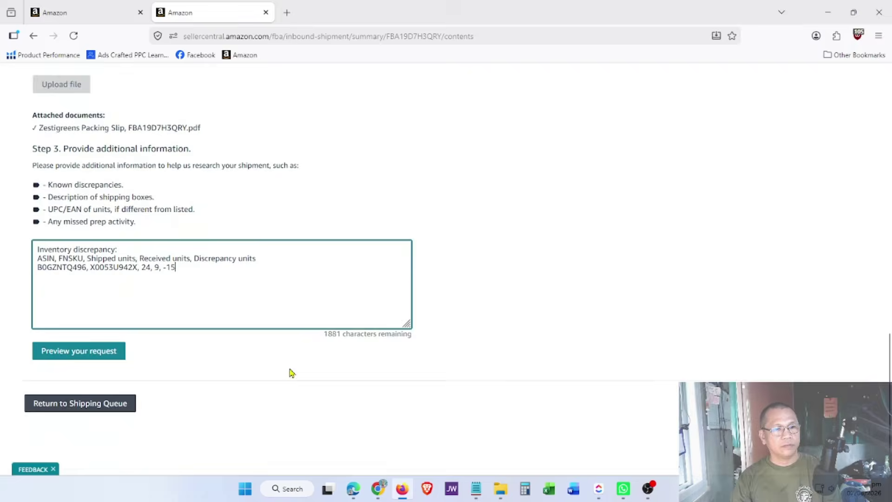
Step: Preview the missing-units research request, submit it and close the case confirmation
scroll(232, 339, "down", 2)
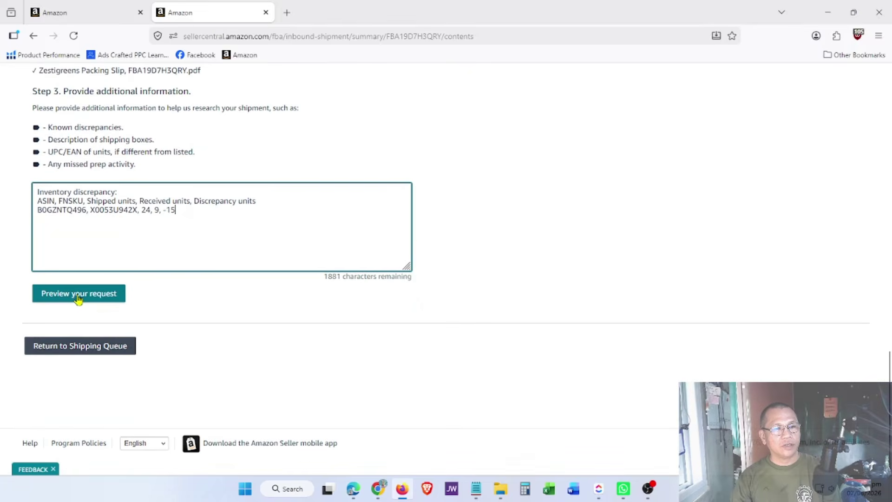
left_click(78, 295)
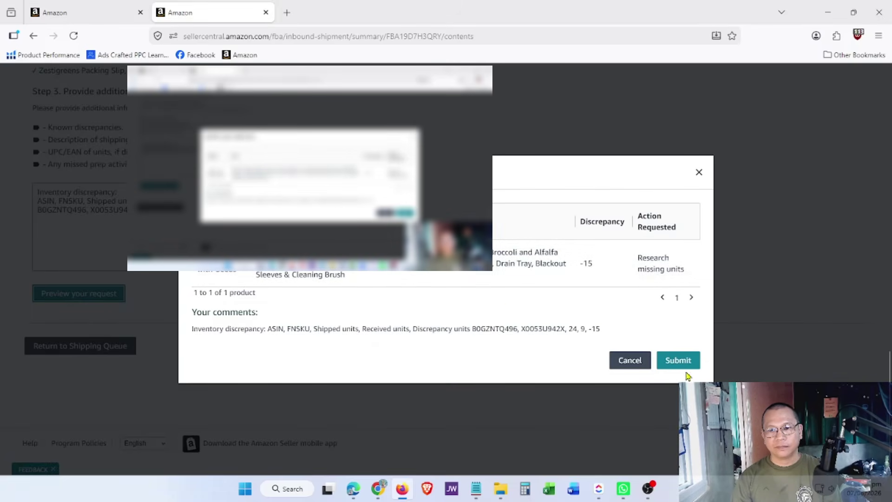
left_click(673, 360)
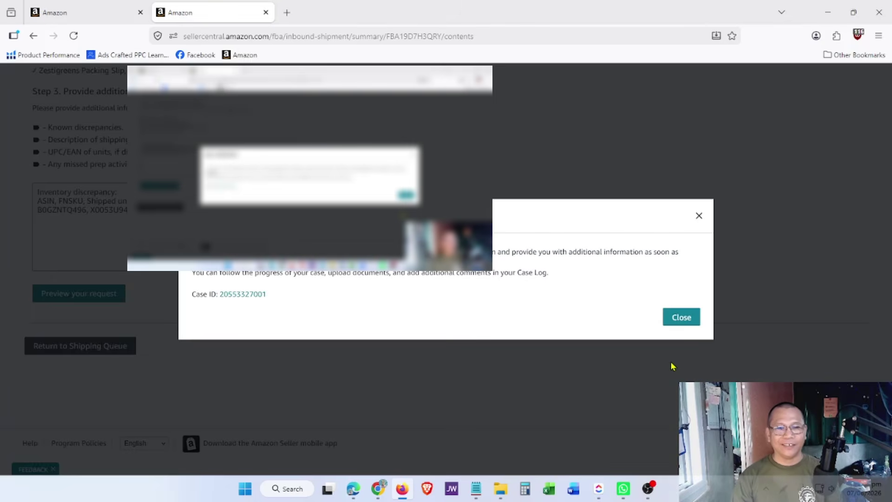
left_click(680, 317)
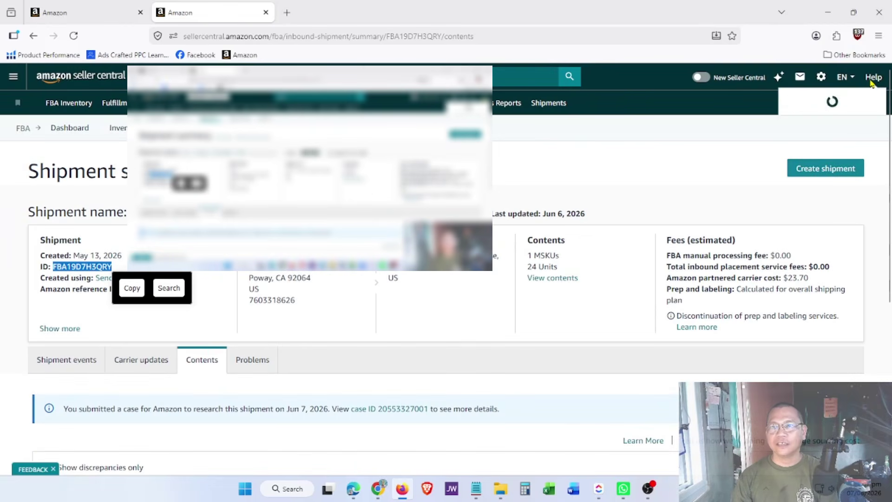
Step: Open the Manage support cases list from the shipment summary page
mouse_move(871, 83)
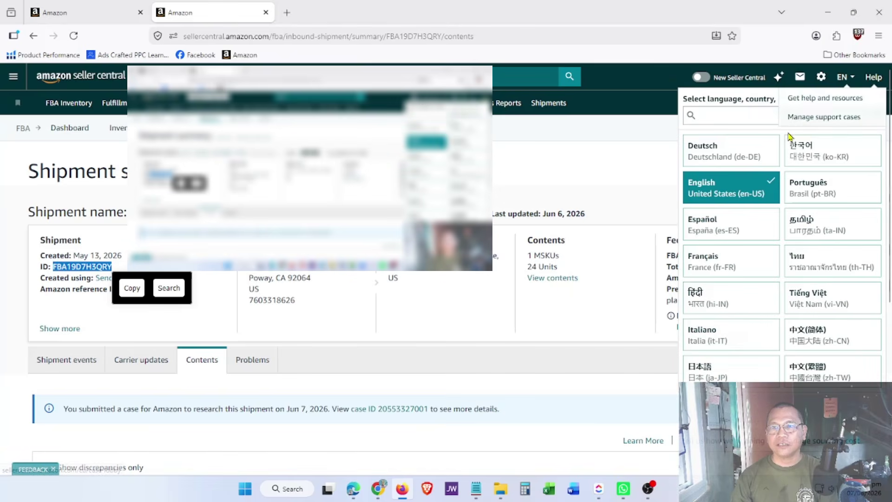
left_click(818, 117)
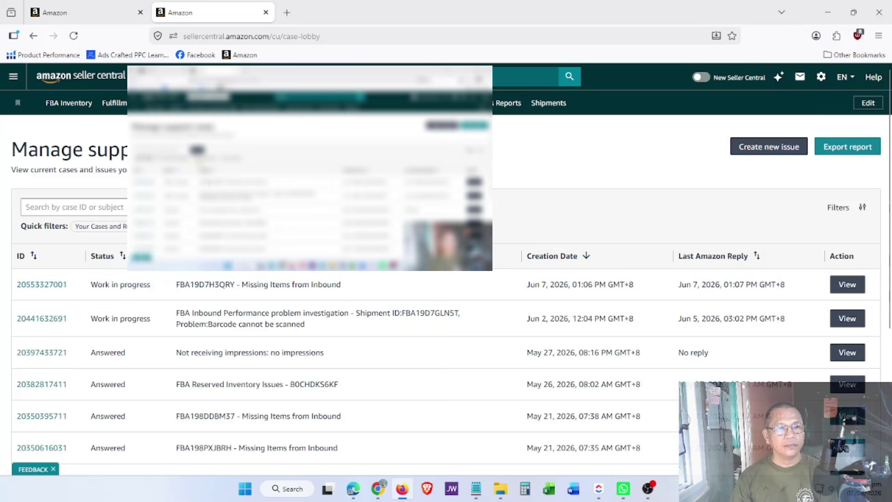
left_click(88, 14)
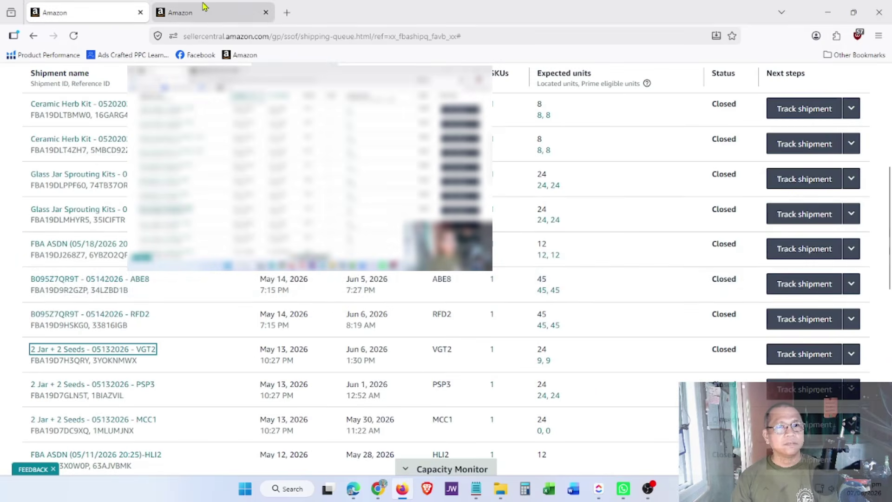
left_click(209, 13)
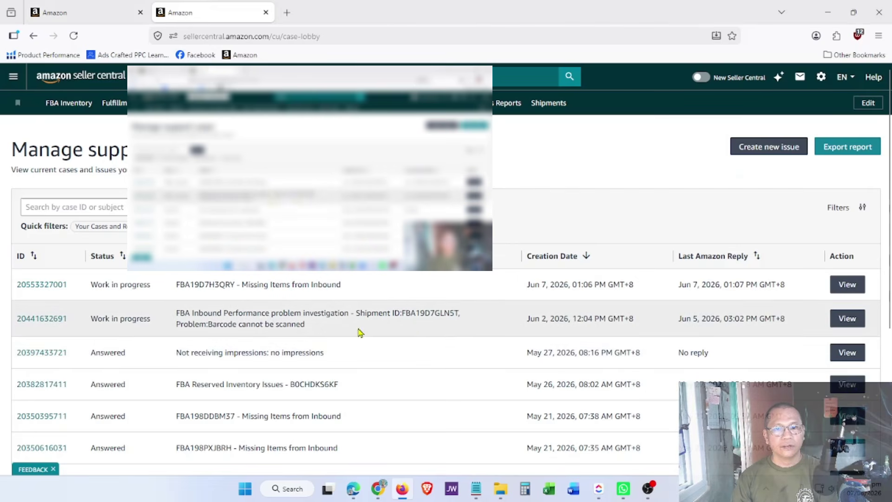
Step: Look through the closed shipments in the Shipping Queue down to "2 Jar + 2 Seeds - 05132026 - VGT2" and return to the support case list
left_click(89, 14)
scroll(233, 288, "up", 5)
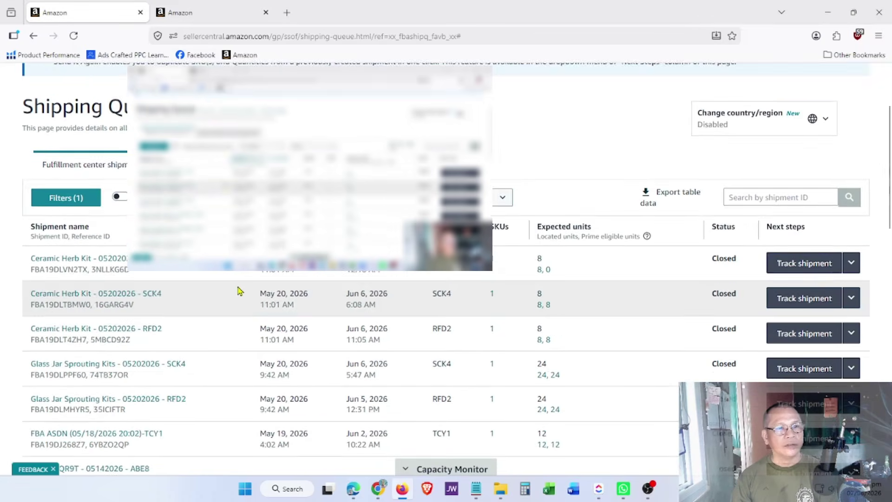
scroll(237, 289, "down", 2)
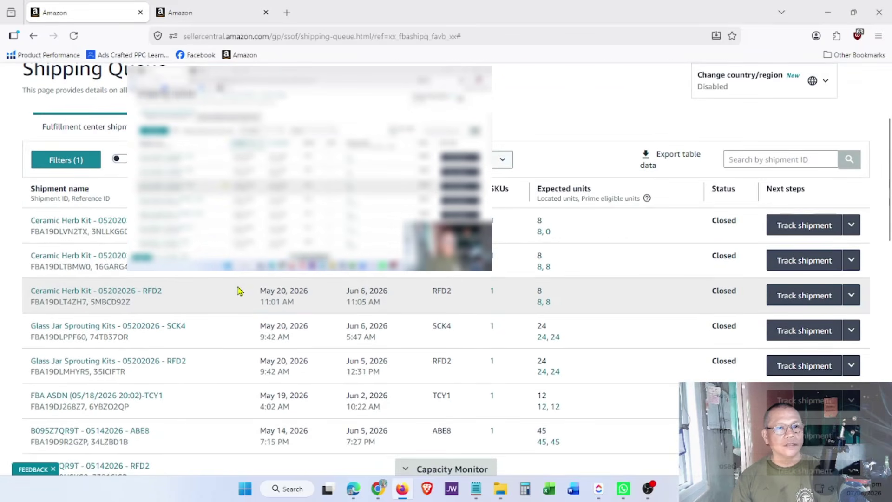
scroll(239, 291, "down", 4)
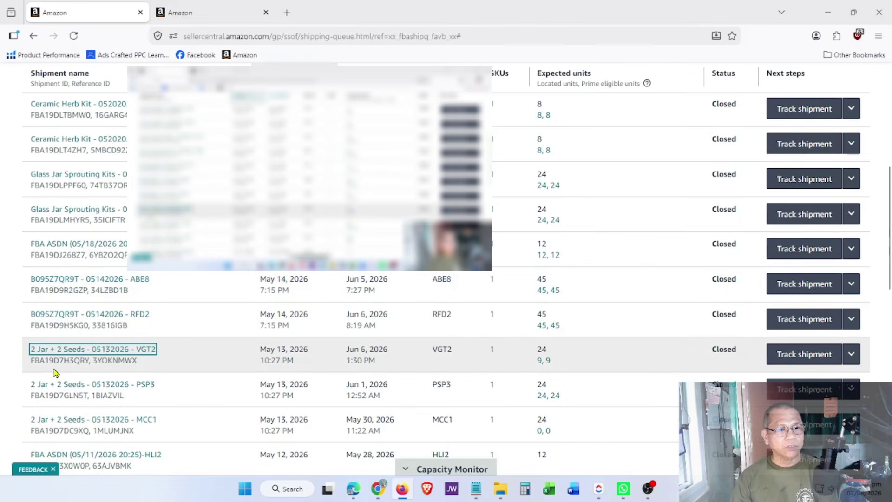
left_click(226, 19)
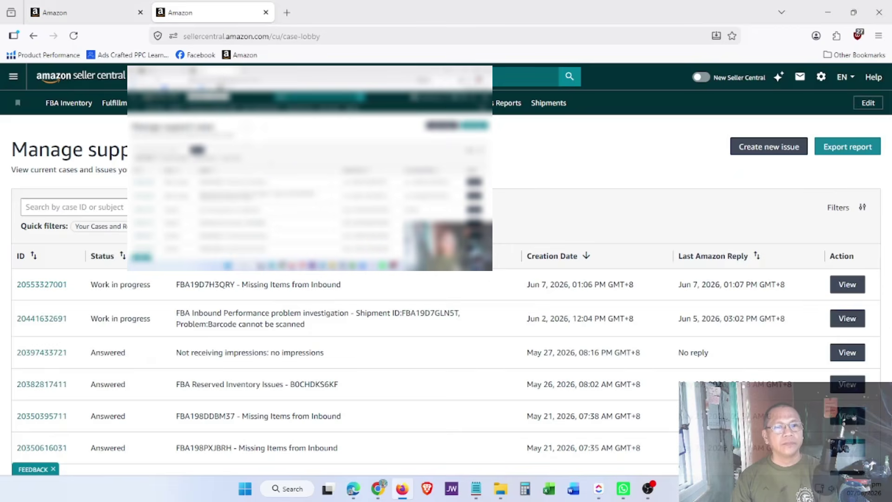
Step: View the answered missing-items case created May 21, 2026, 07:38 AM and highlight the start of the sentence stating the reimbursement amount
scroll(429, 316, "down", 2)
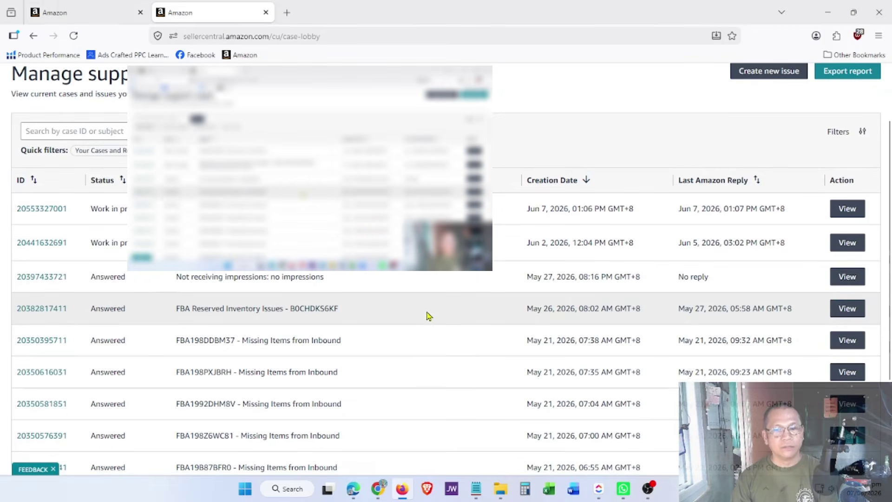
scroll(428, 316, "down", 2)
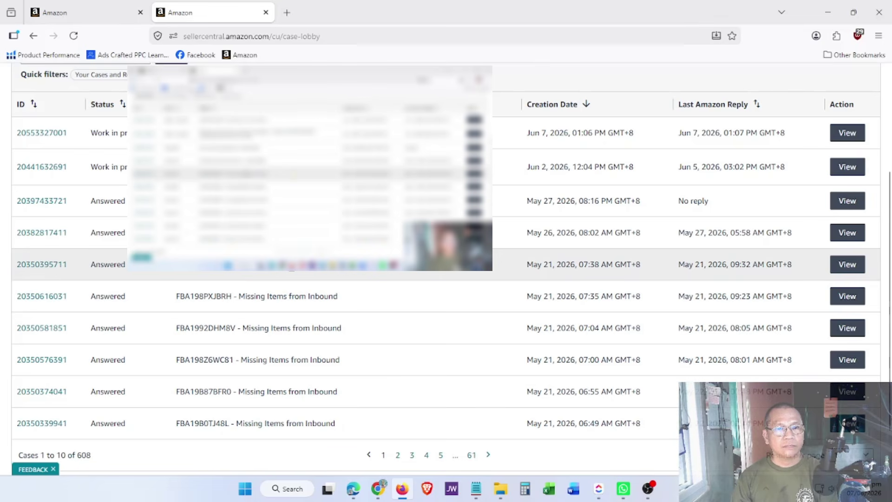
left_click(848, 264)
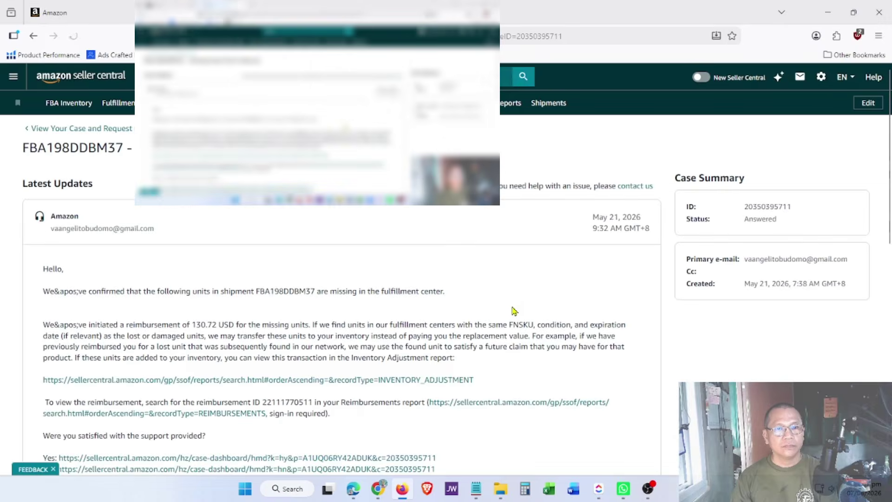
scroll(514, 311, "down", 2)
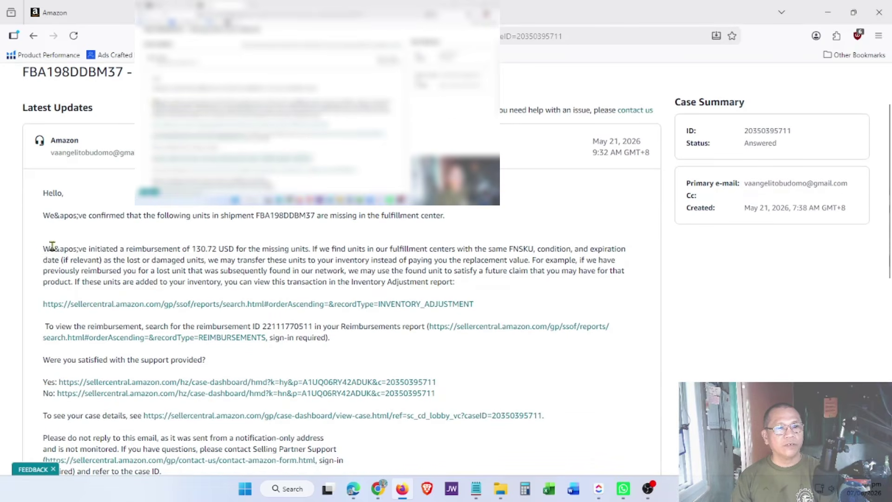
left_click_drag(43, 248, 238, 248)
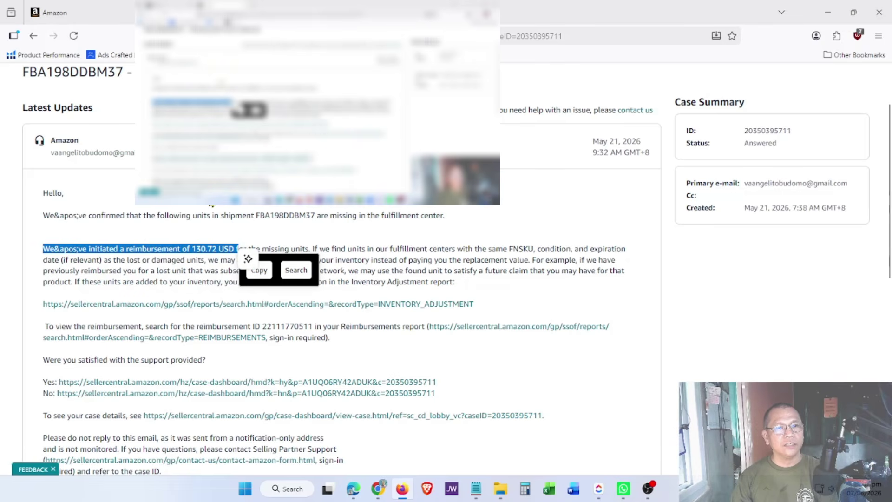
Step: Return to the support case list, view the missing-items case created May 21, 2026, 07:04 AM and read Amazon's replies
key("alt+Left")
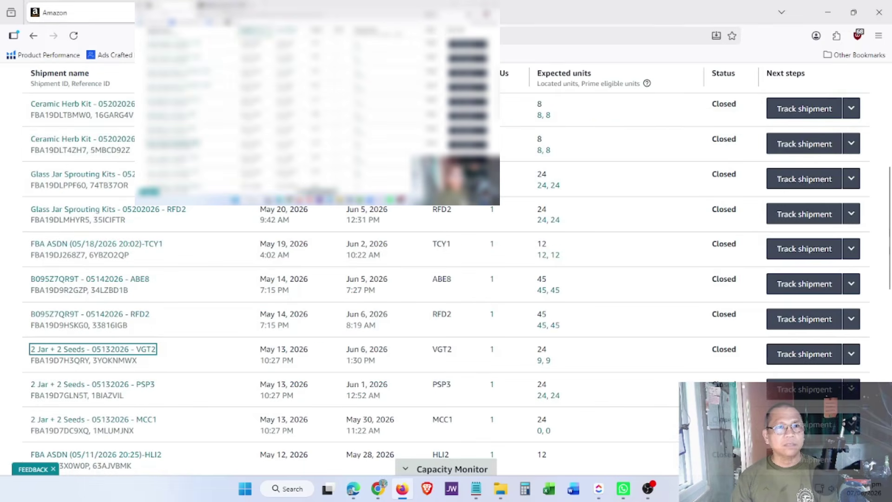
key("alt+Right")
left_click(33, 37)
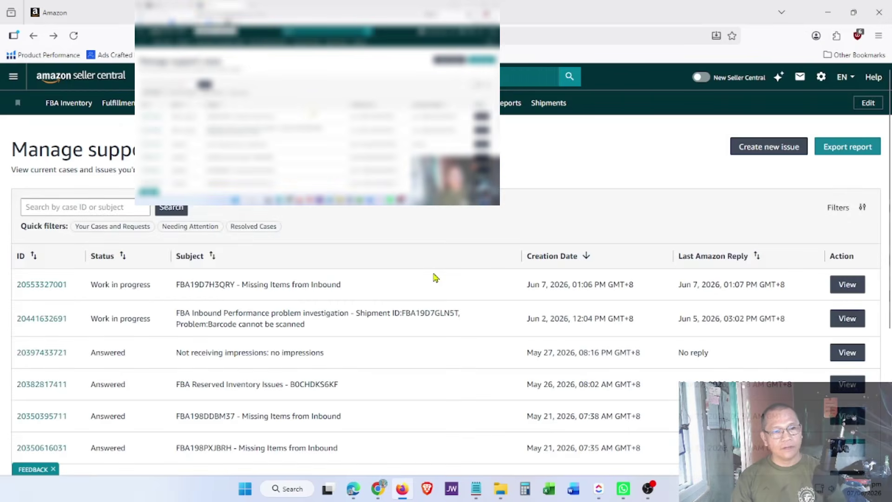
scroll(434, 275, "down", 5)
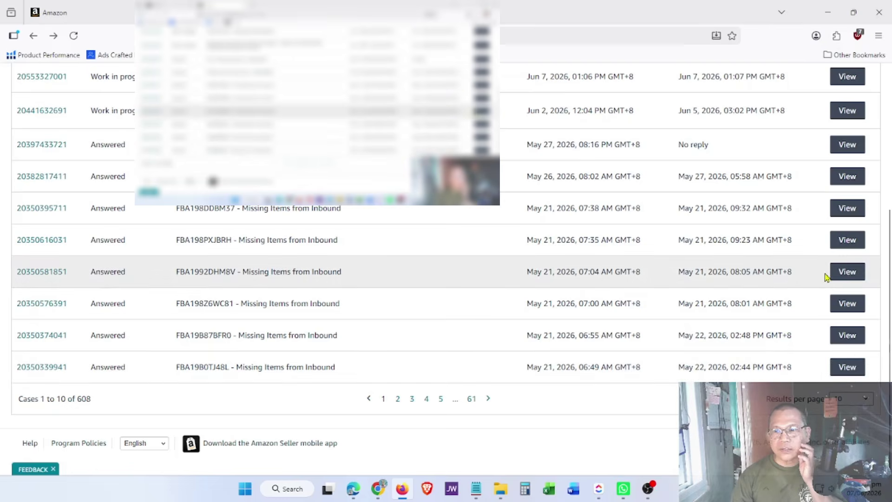
left_click(837, 274)
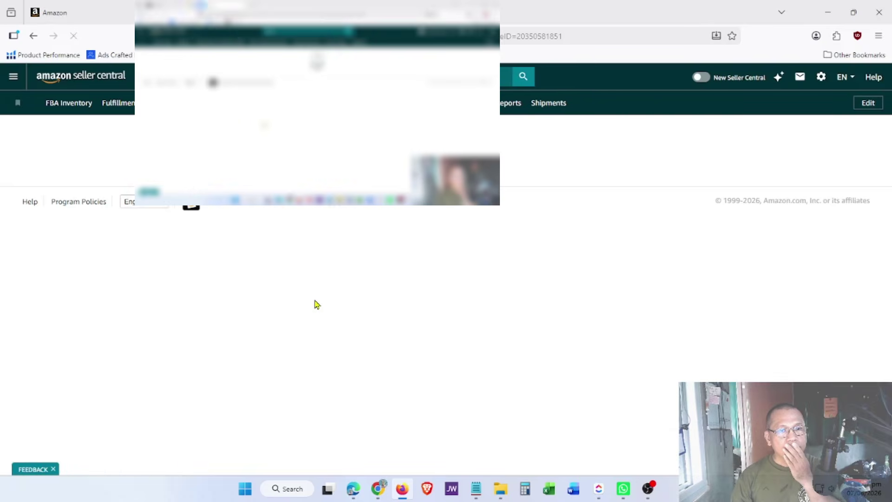
scroll(316, 304, "down", 1)
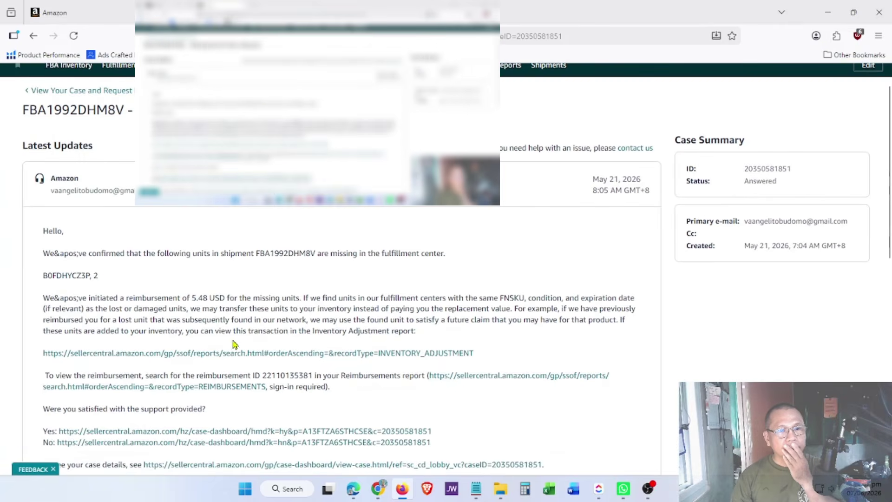
scroll(206, 298, "down", 7)
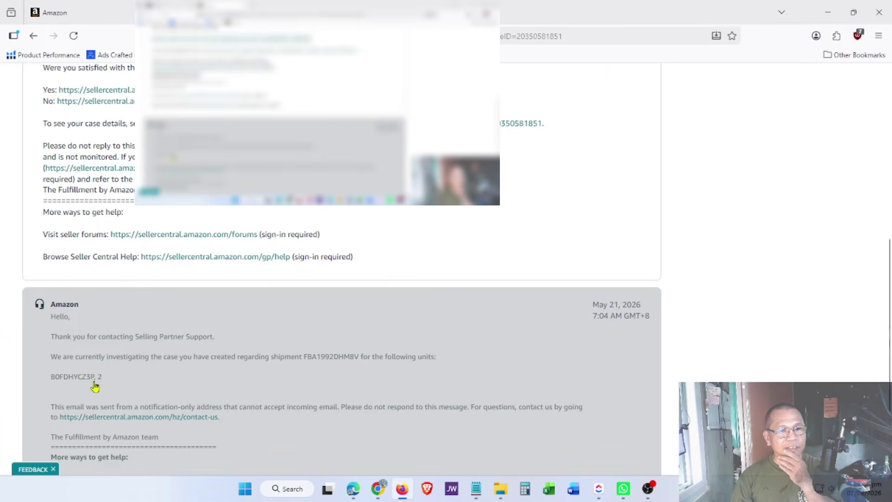
scroll(235, 224, "up", 10)
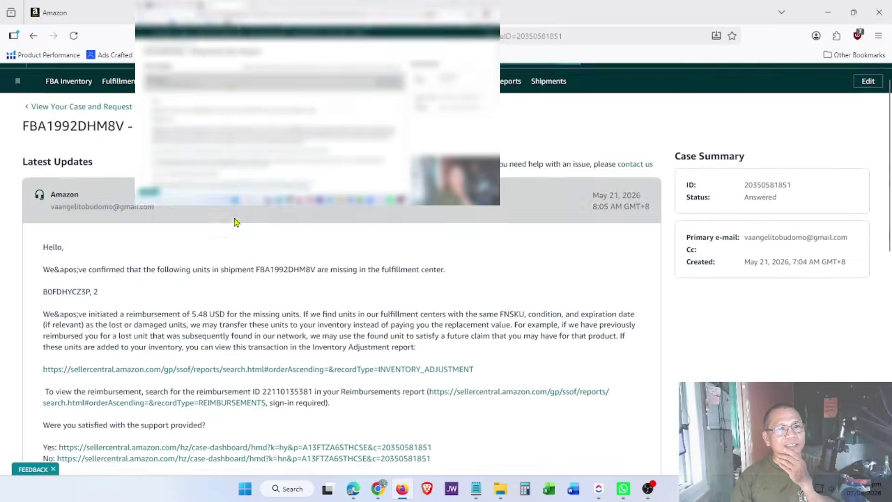
Step: Go back to the support case list and look over the submitted missing-items cases
left_click(33, 35)
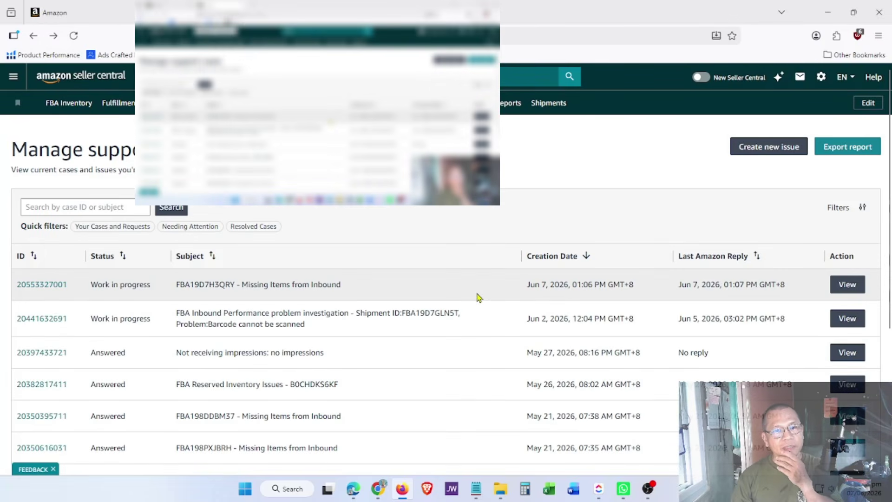
scroll(479, 297, "down", 2)
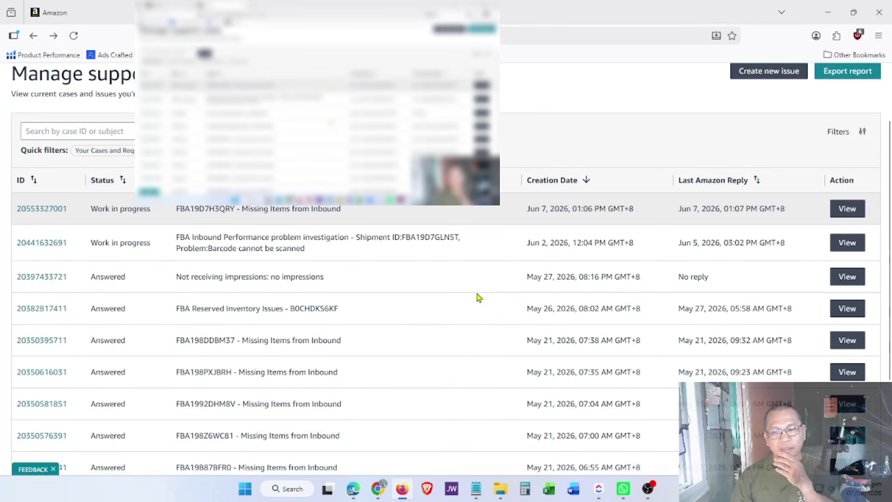
scroll(479, 297, "down", 1)
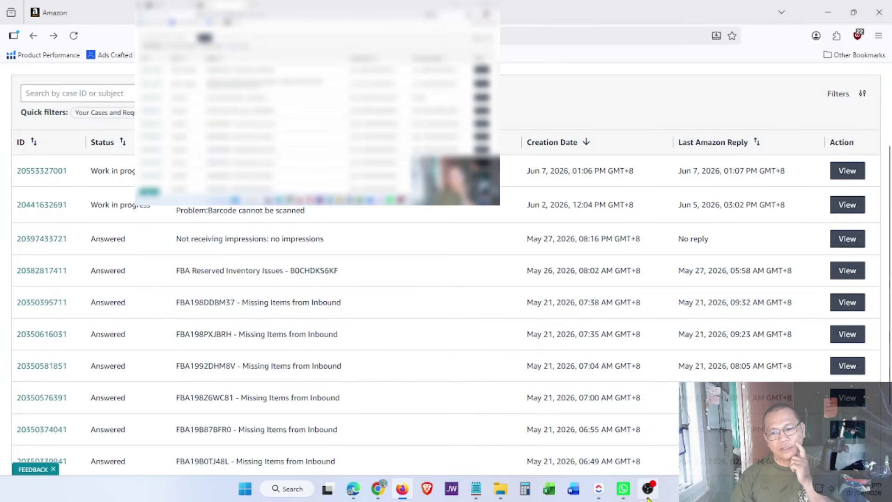
mouse_move(649, 500)
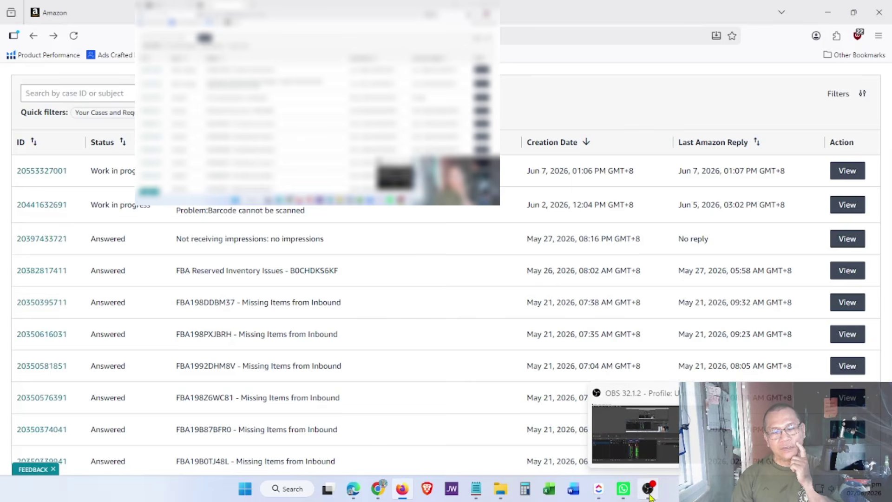
left_click(649, 496)
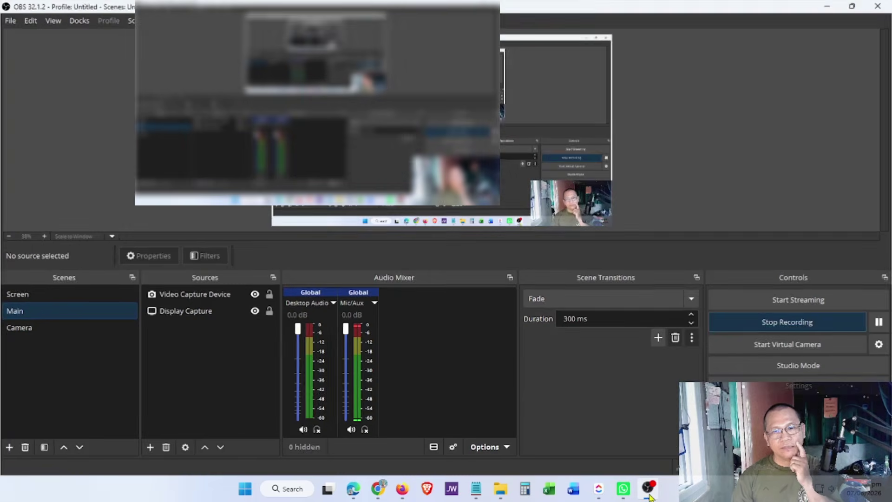